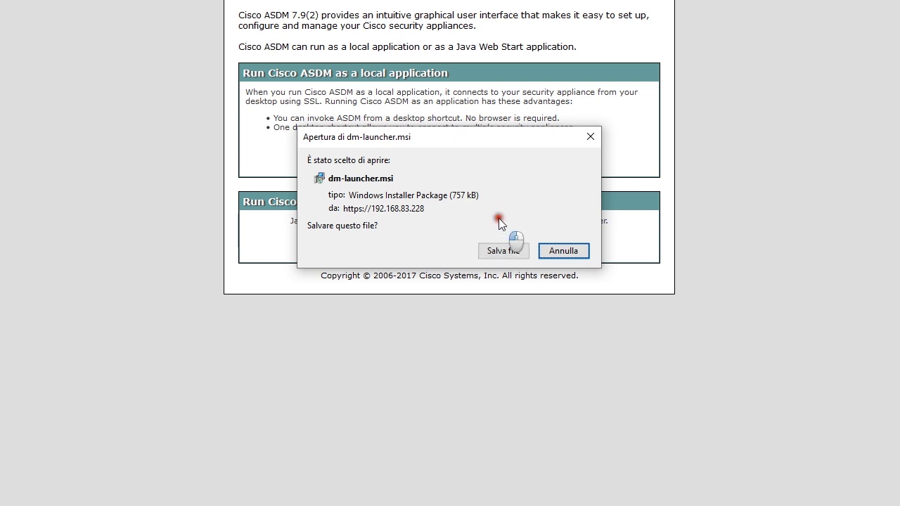
Save the dm-launcher.msi installer and bring the ASDM-IDM Launcher window into clear view
left_click(501, 251)
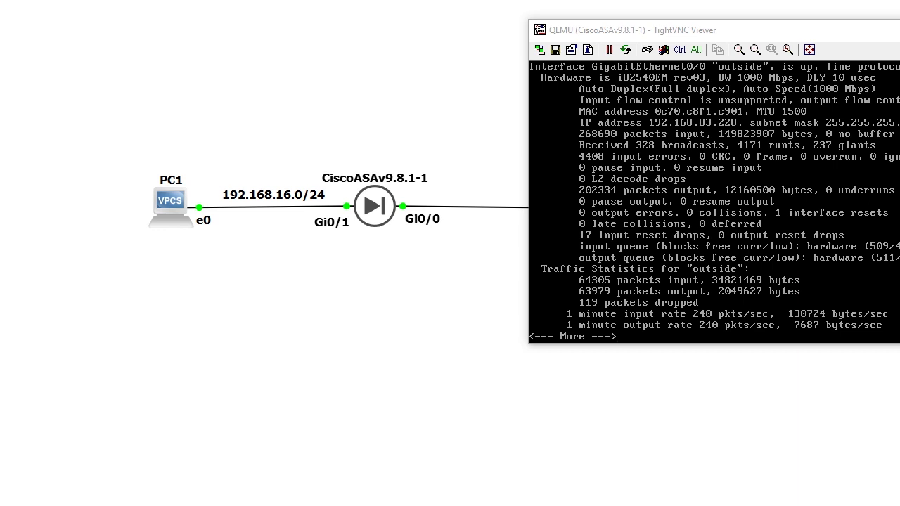
left_click_drag(693, 106, 436, 107)
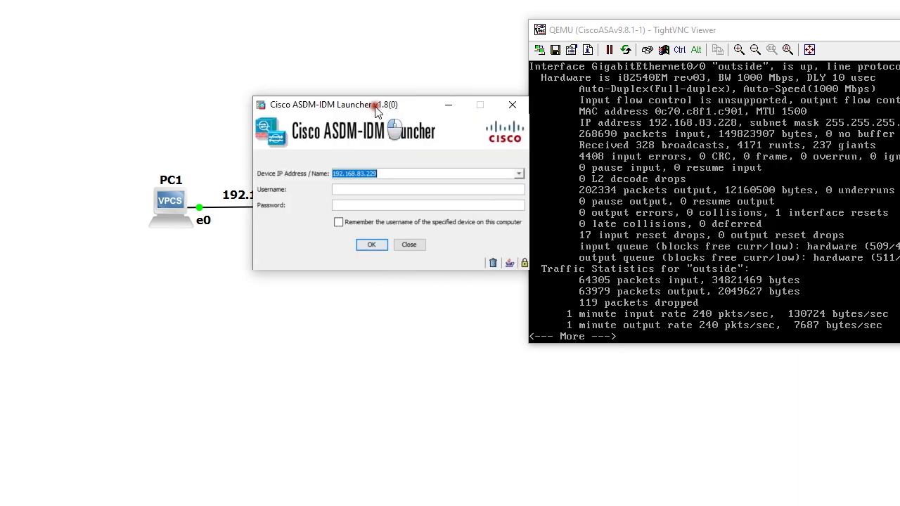
Correct the device address to 192.168.83.228 and log in with the administrator username and password
left_click(390, 171)
key("BackSpace")
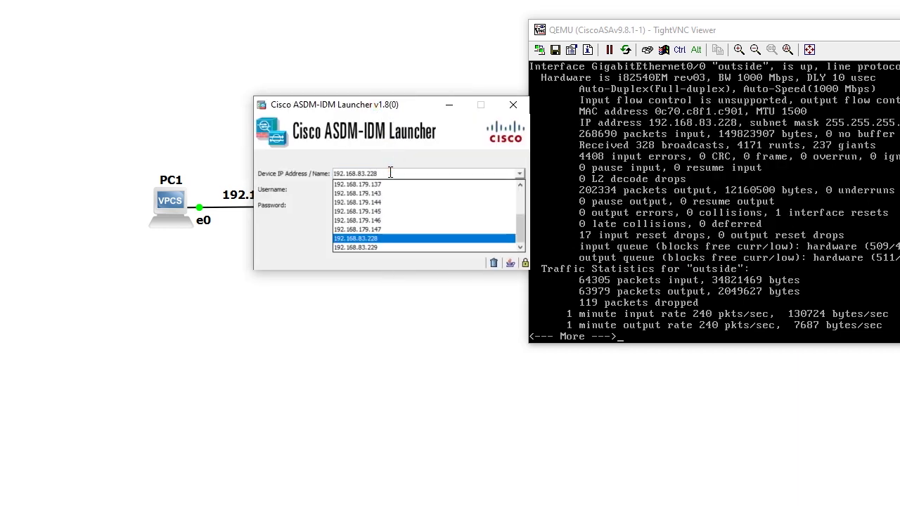
key("Return")
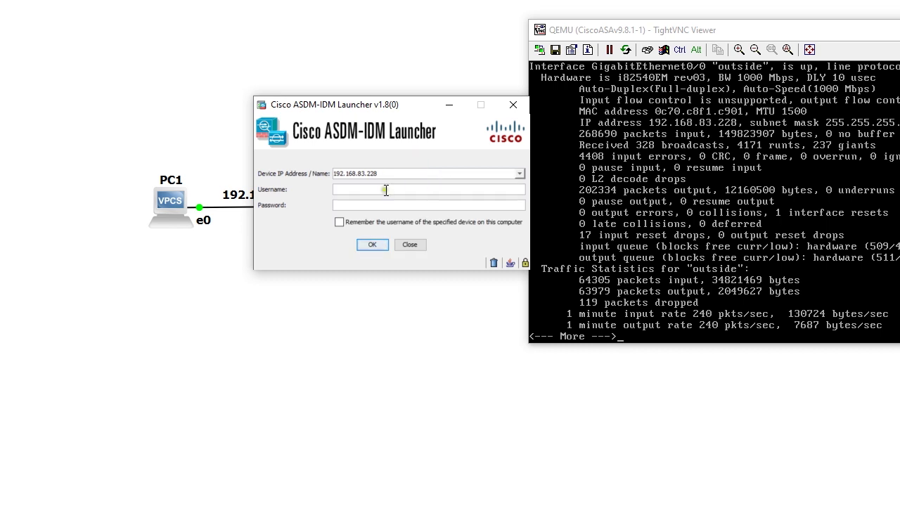
left_click(378, 192)
type("admin")
key("Tab")
type("cisco")
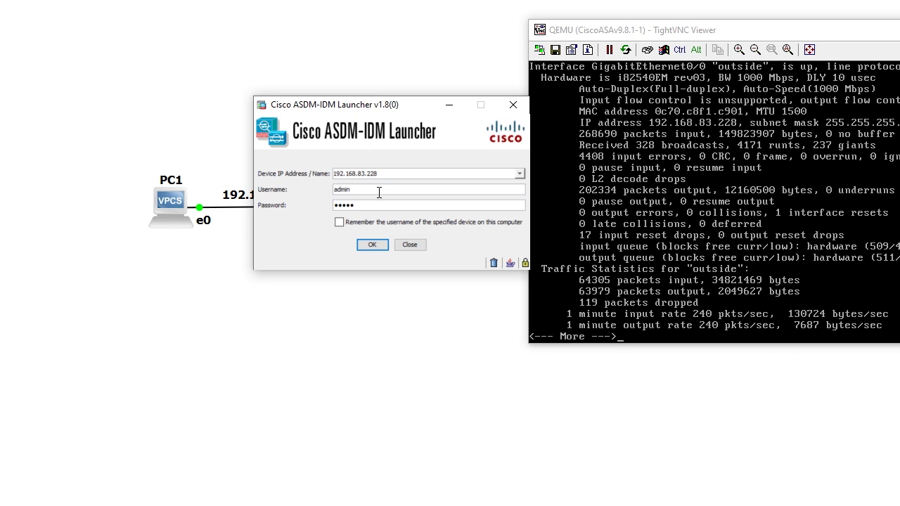
key("Return")
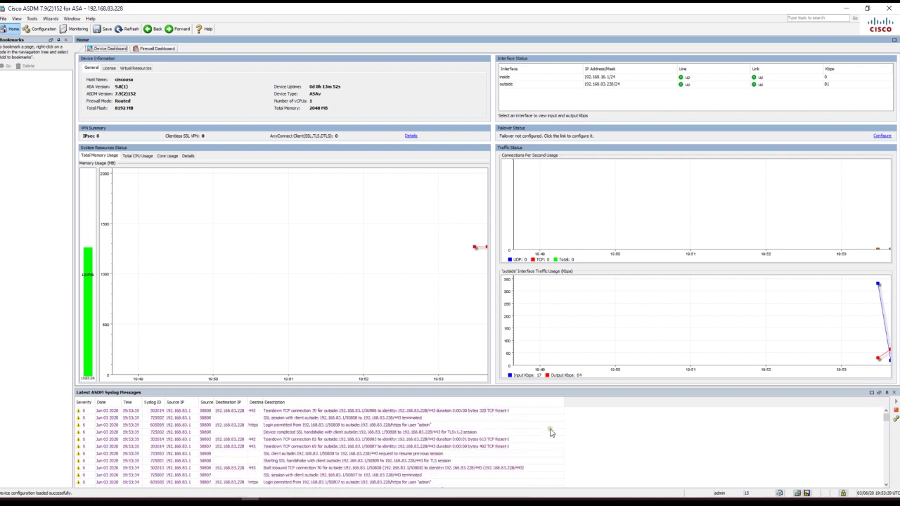
Pause the Latest ASDM Syslog Messages feed and switch to the Configuration view
left_click(895, 410)
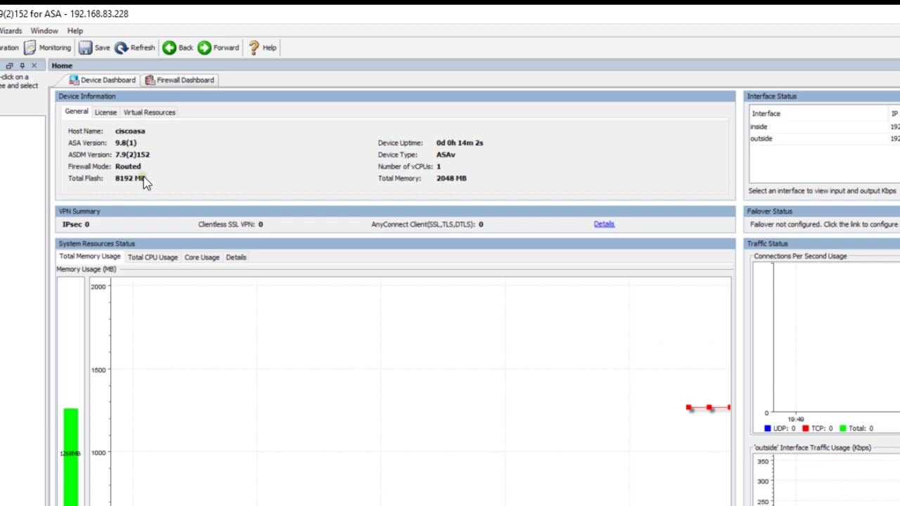
left_click(11, 47)
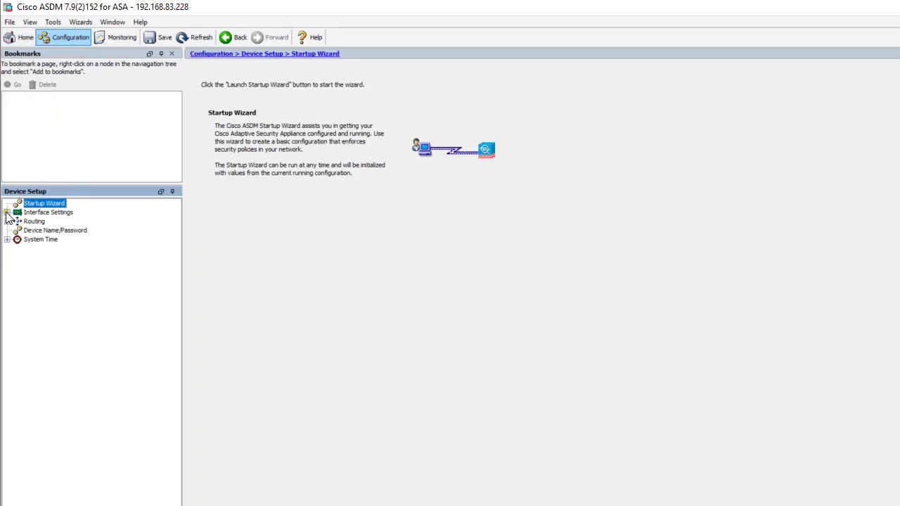
Open the GigabitEthernet0/1 inside interface's settings from Device Setup > Interface Settings > Interfaces
left_click(7, 212)
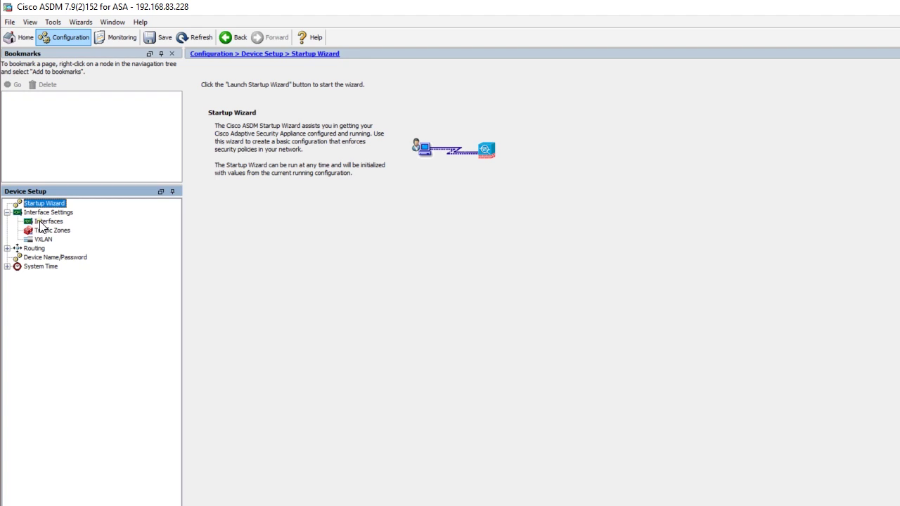
left_click(40, 222)
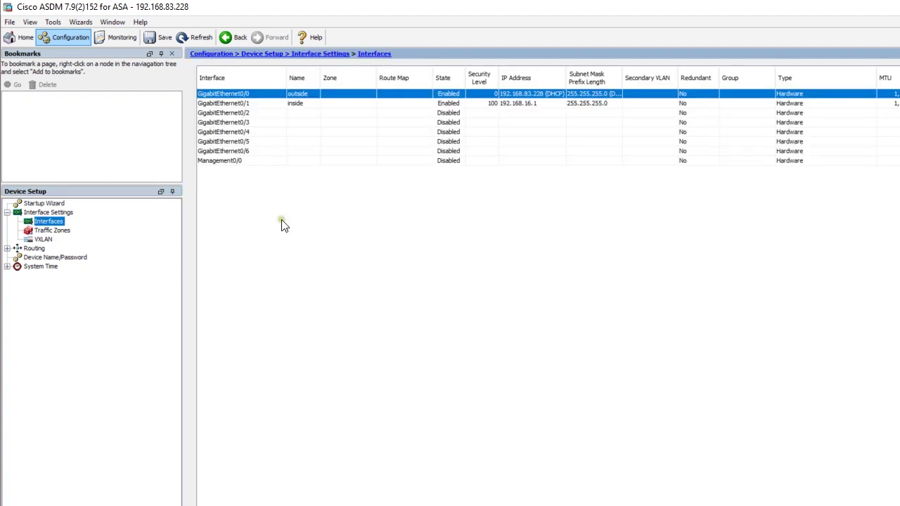
left_click(246, 106)
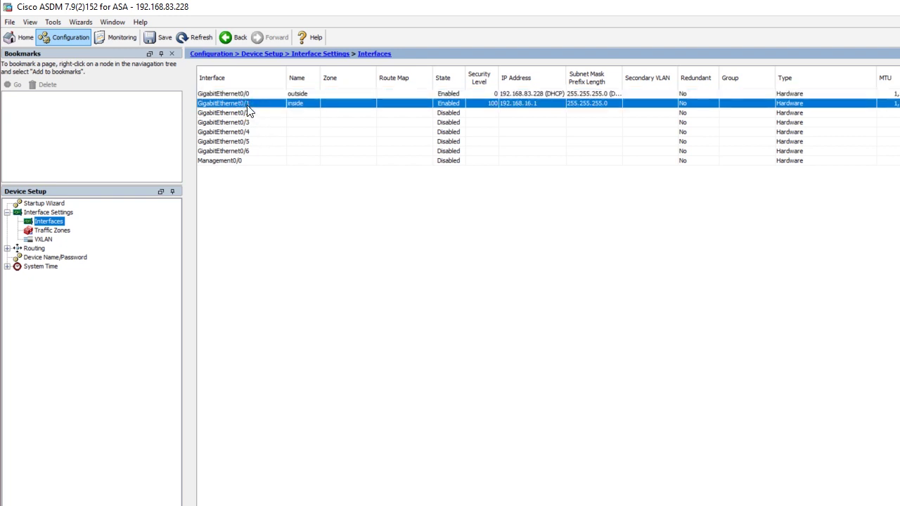
double_click(236, 103)
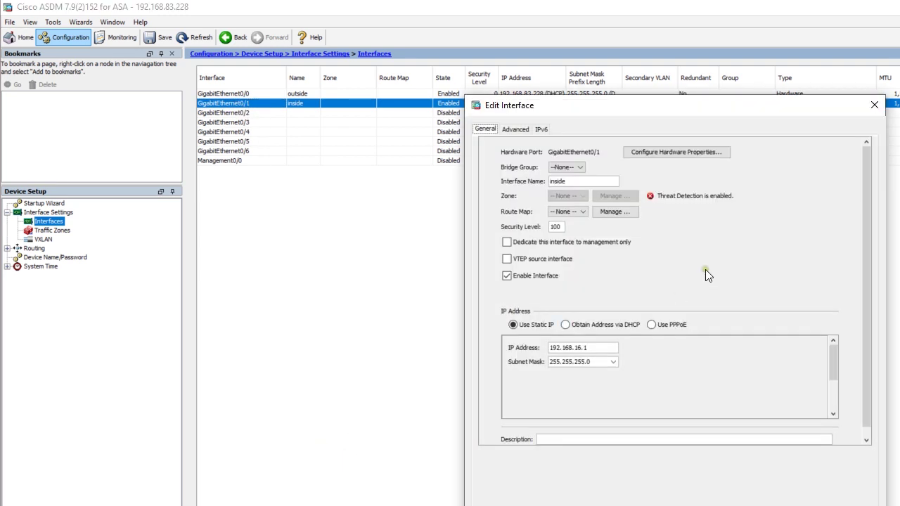
Give the inside interface 192.168.16.1 with mask 255.255.255.0, keep it enabled, and show Firewall Access Rules
left_click(607, 349)
left_click_drag(606, 350, 528, 346)
type("192.168")
left_click(613, 362)
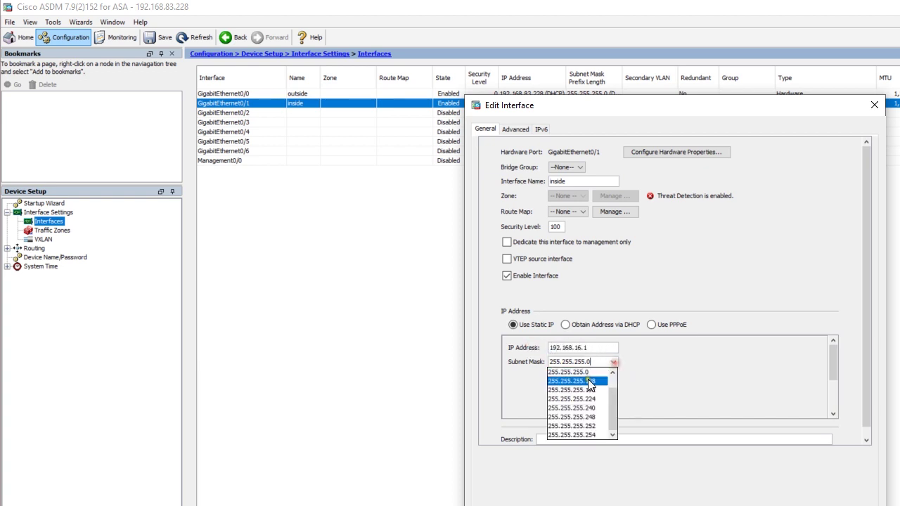
left_click(590, 371)
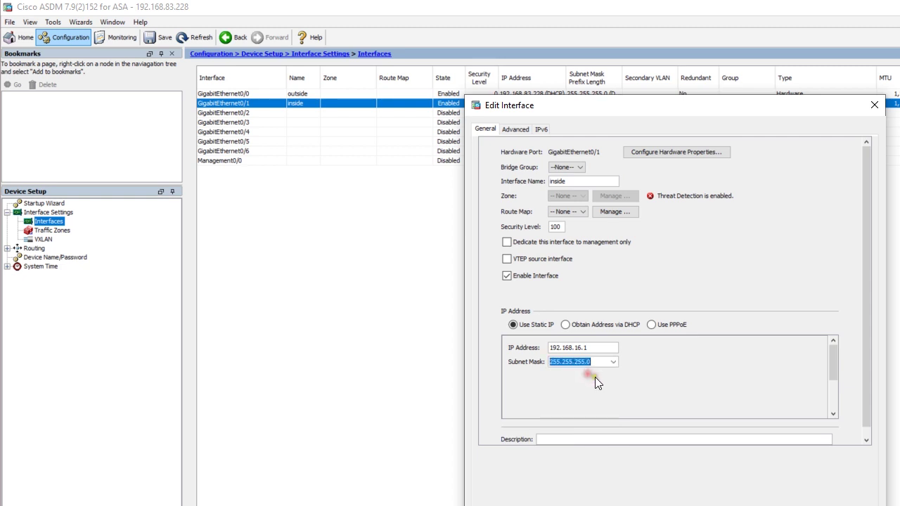
left_click(506, 276)
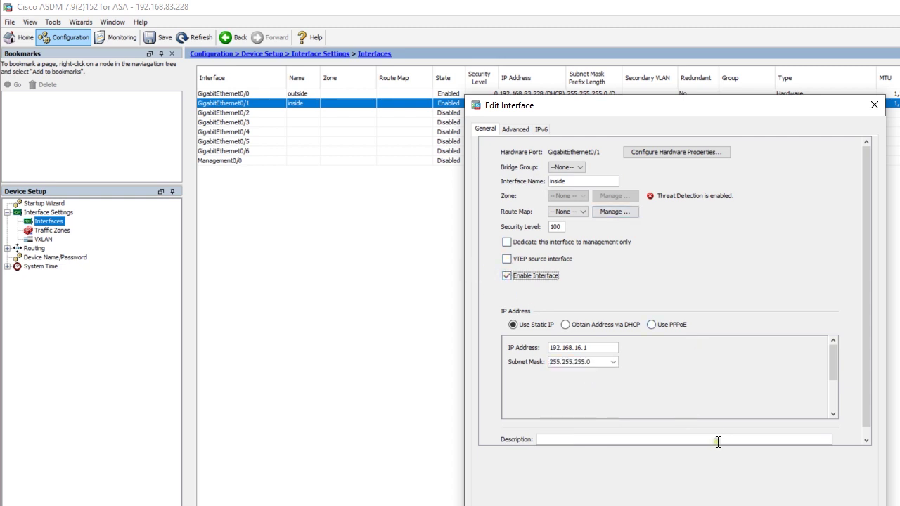
left_click(579, 182)
key("Return")
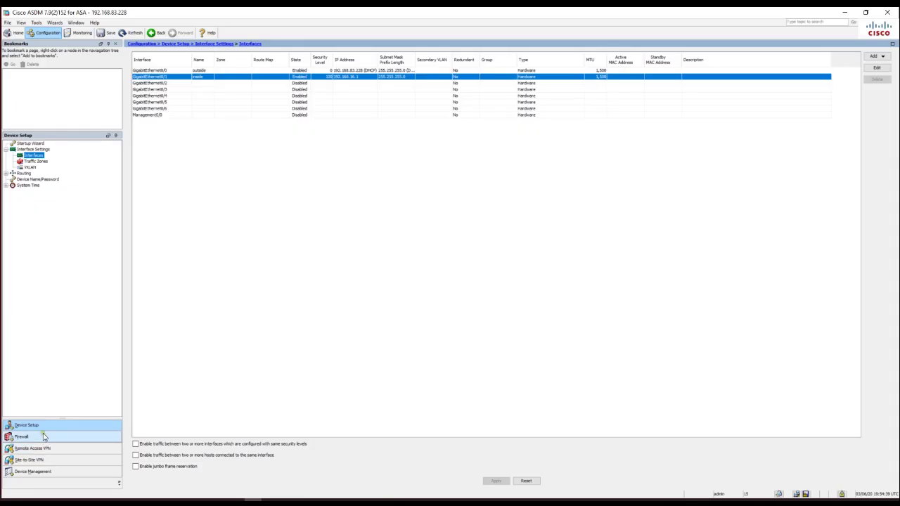
left_click(62, 505)
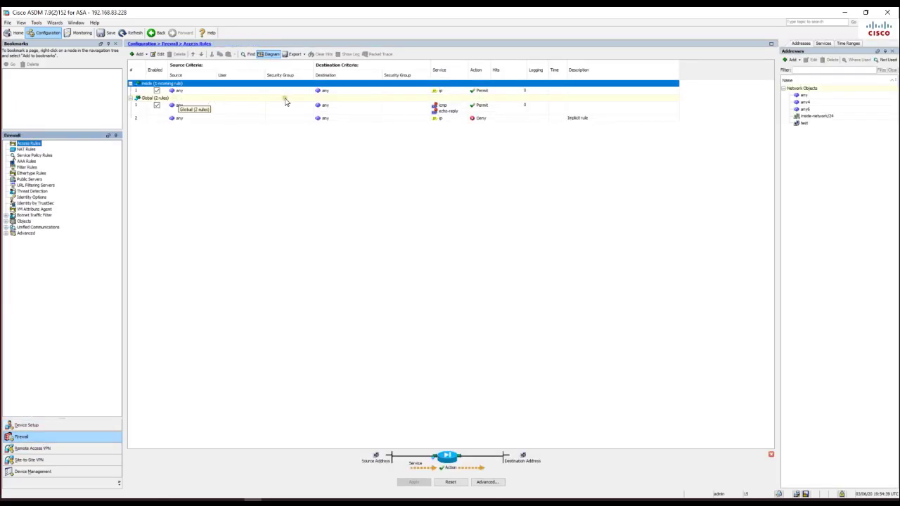
Delete the icmp echo-reply permit access rule and apply the change
left_click(257, 109)
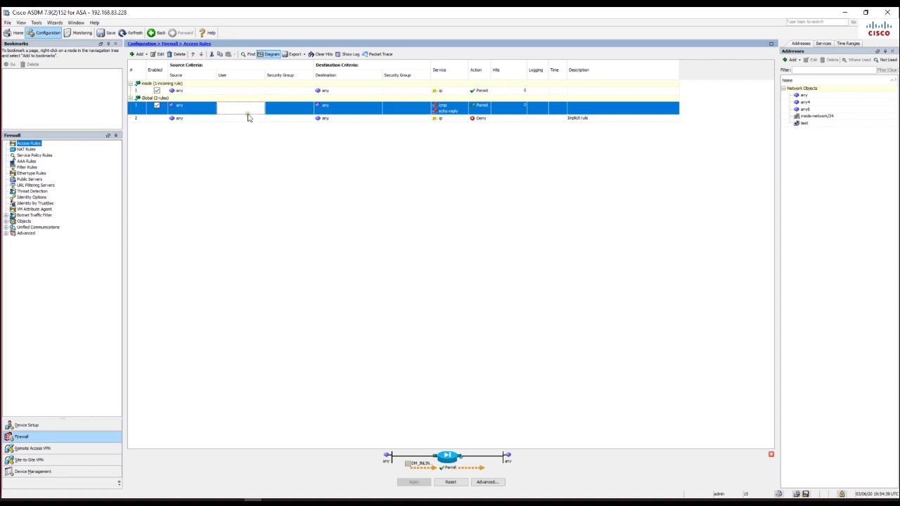
left_click(178, 54)
left_click(413, 481)
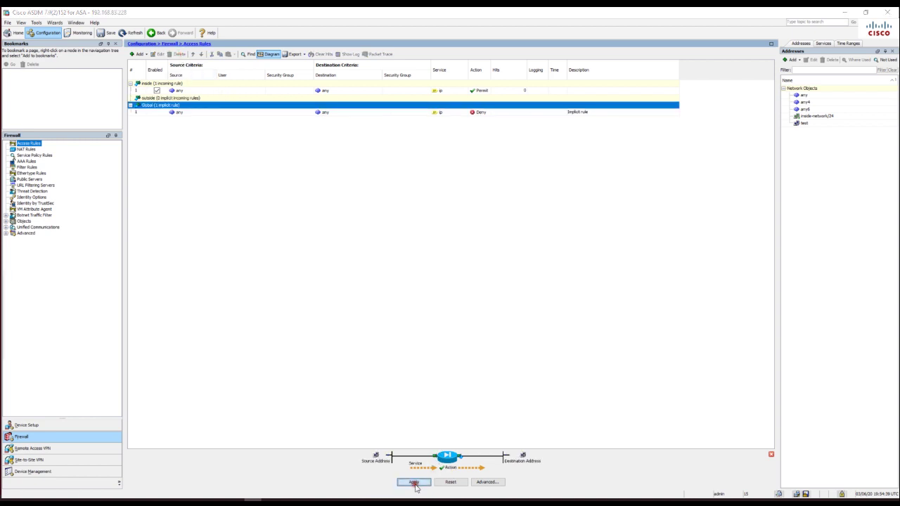
Delete the inside-to-outside NAT rule, apply it, and bring the ASA console to the screen centre
left_click(26, 149)
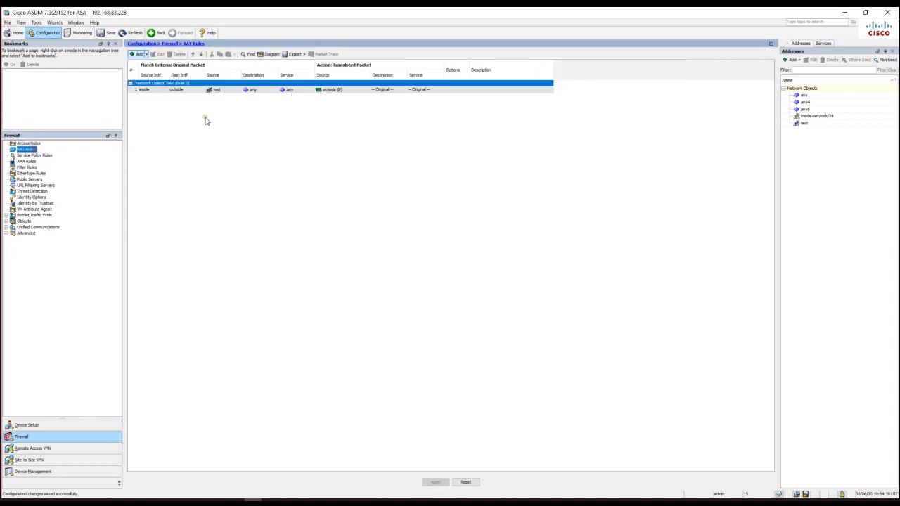
left_click(173, 90)
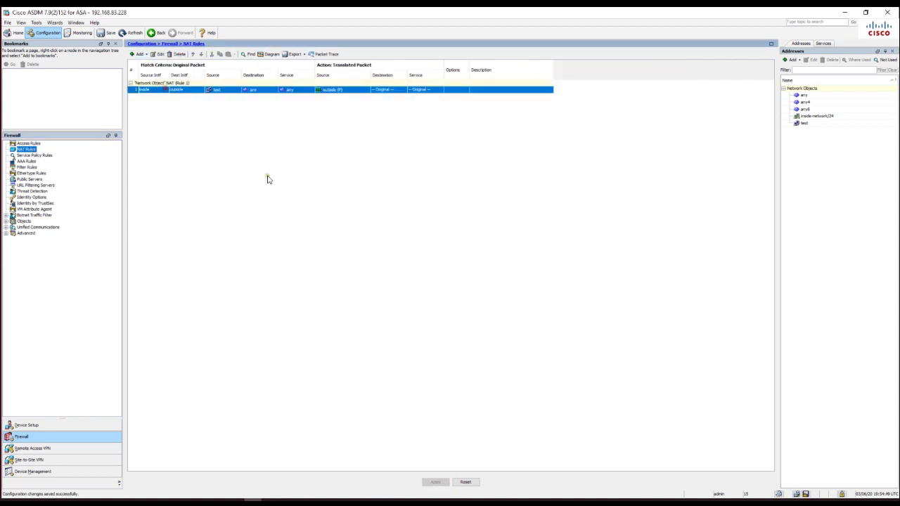
left_click(178, 54)
left_click(434, 482)
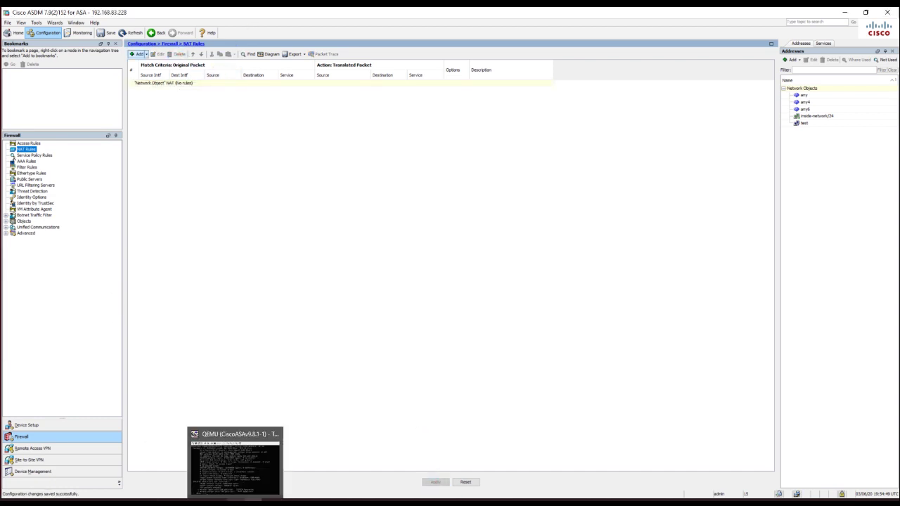
left_click(236, 501)
left_click_drag(642, 102, 398, 102)
Create network object crazynet with subnet 192.168.16.0 255.255.255.0 in the ASA CLI
key("q")
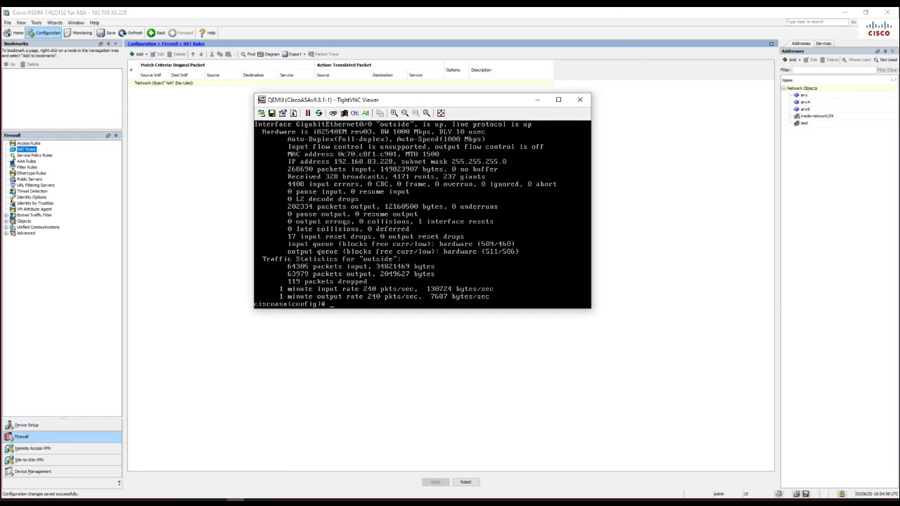
type("obj")
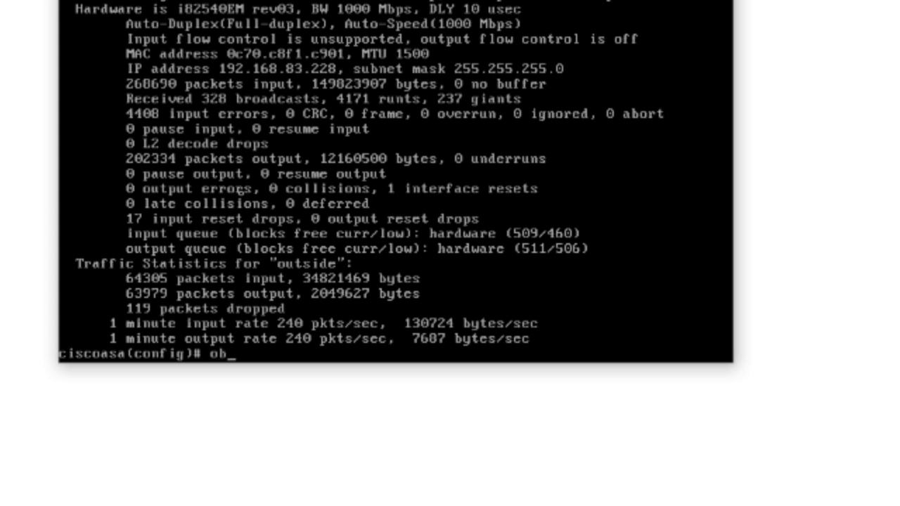
key("Tab")
type("net")
key("Tab")
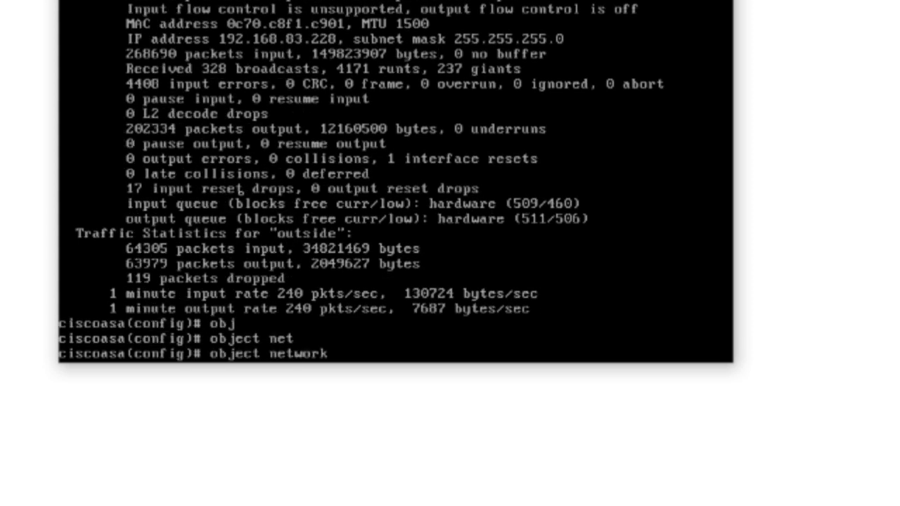
type("crazynet")
key("Return")
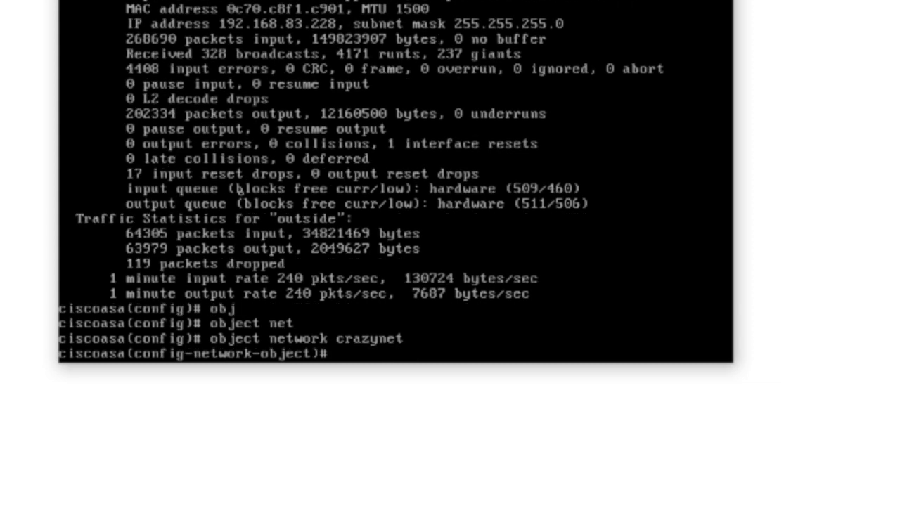
type("sub")
key("Tab")
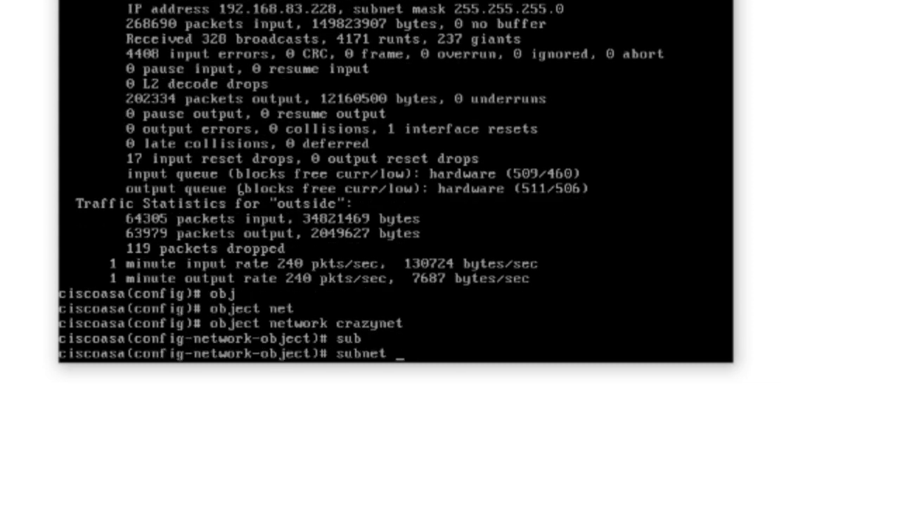
type("192.168.16.0 255.2")
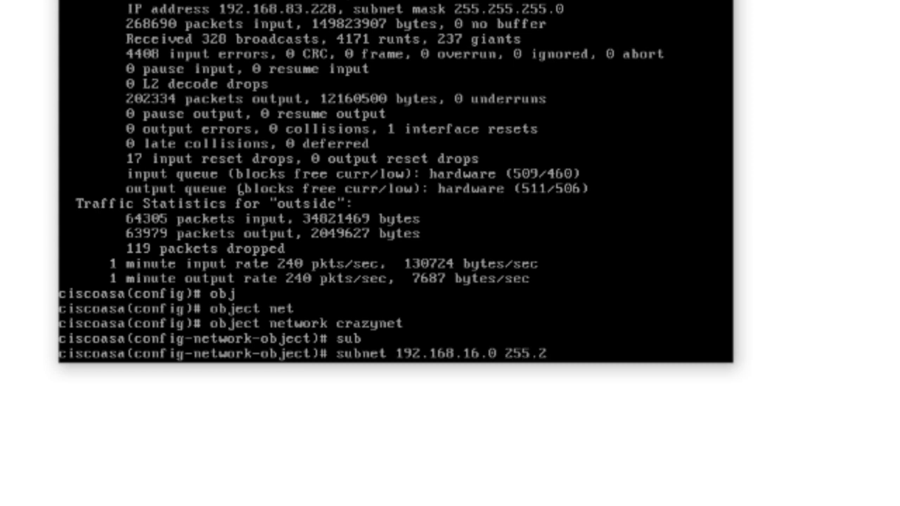
type("55.255.")
type("0")
key("Return")
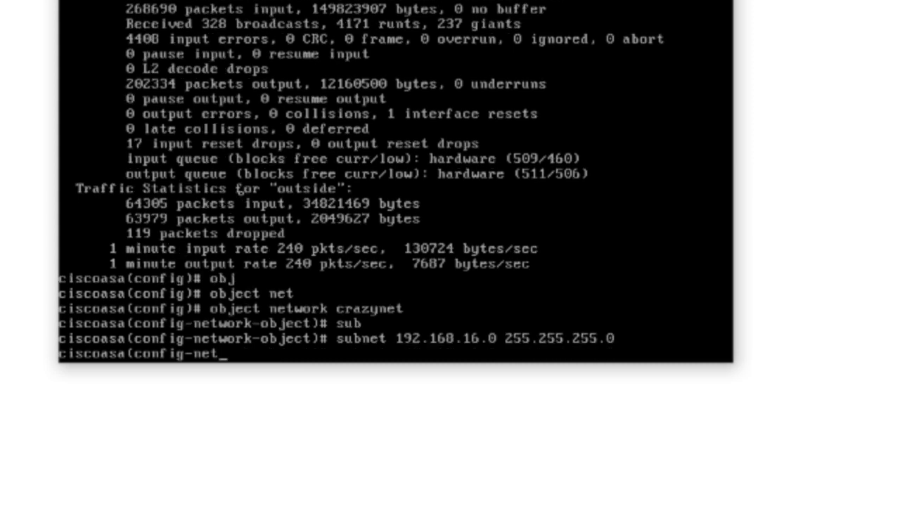
Add 'nat (inside,outside) dynamic interface' to the crazynet object
type("nat 9")
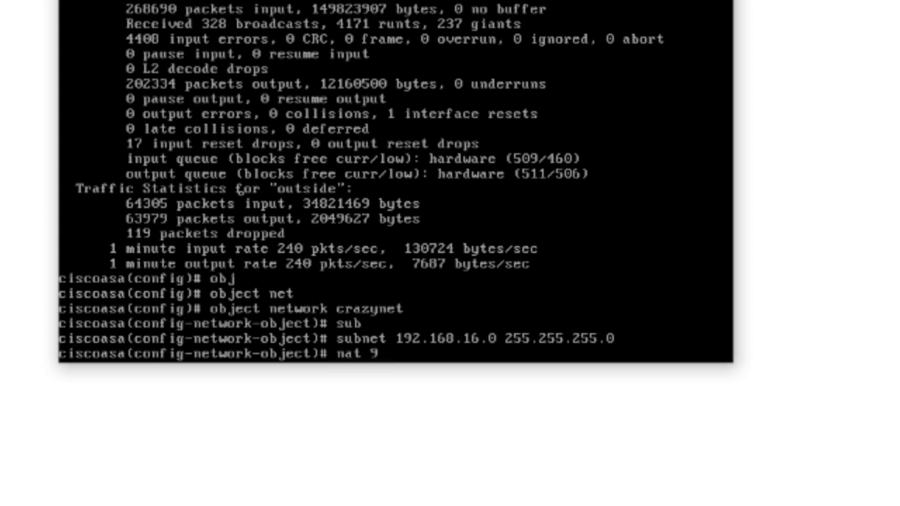
key("BackSpace")
type("(in")
key("Tab")
type(",")
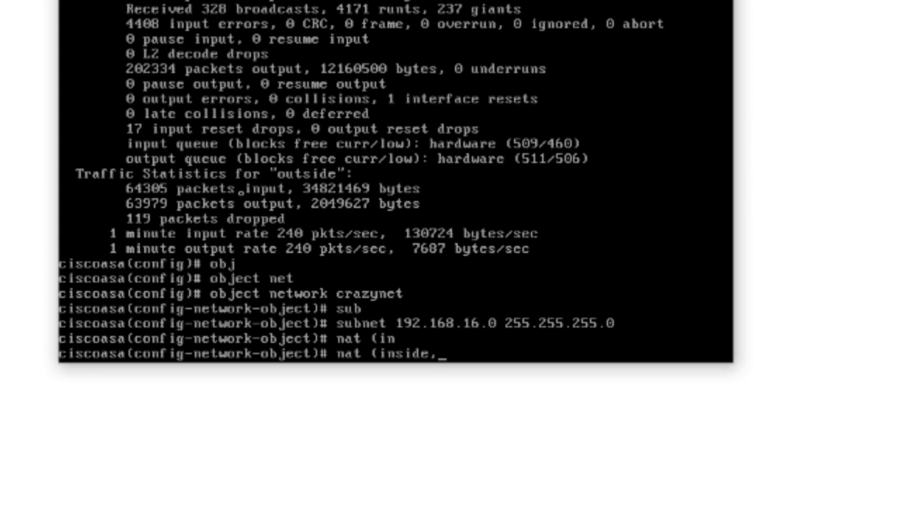
type("outside) d")
key("Tab")
type(") dy")
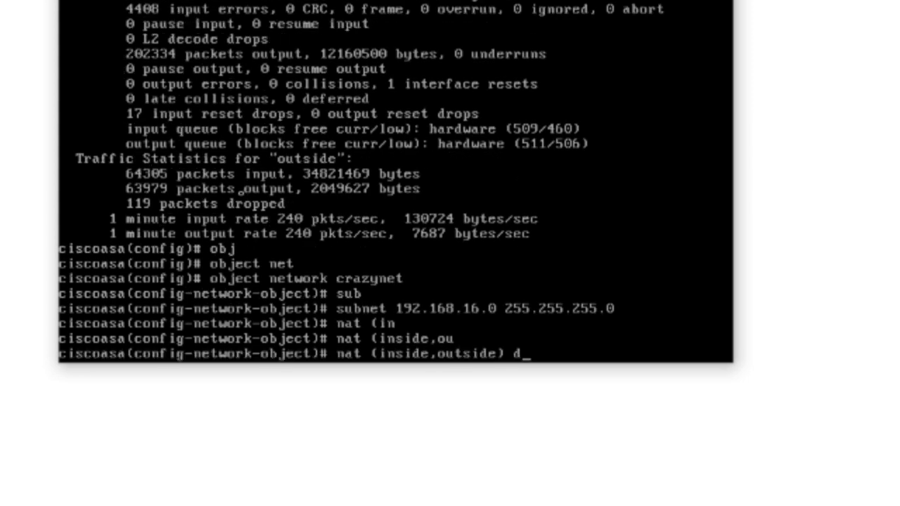
key("Tab")
type("in")
key("Tab")
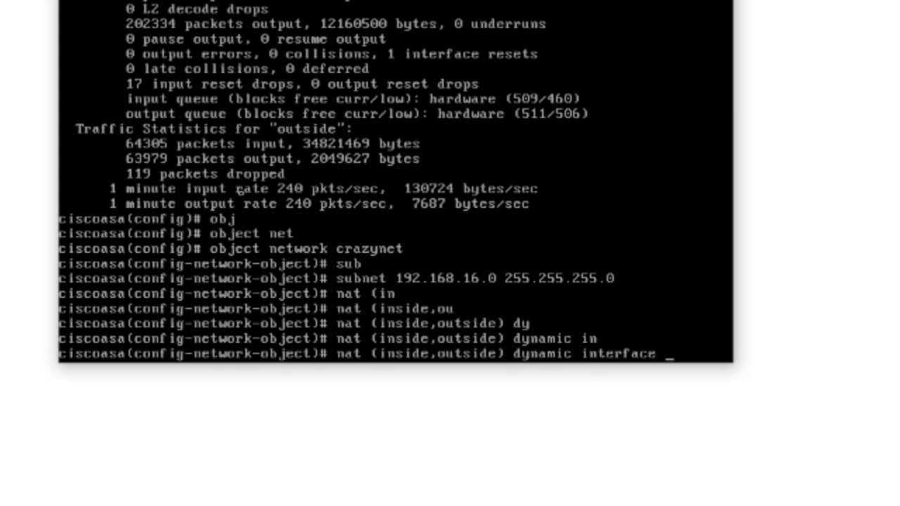
key("Return")
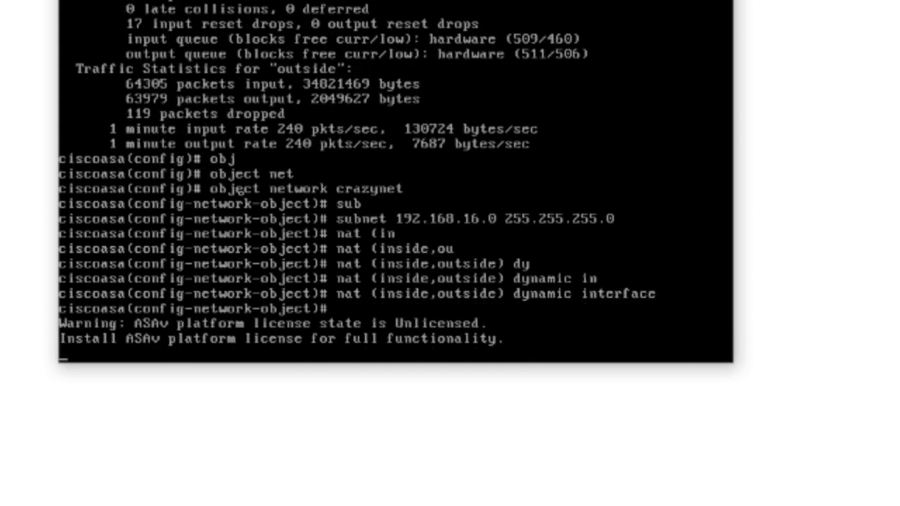
Save the ASA configuration to memory with 'wr'
key("Return")
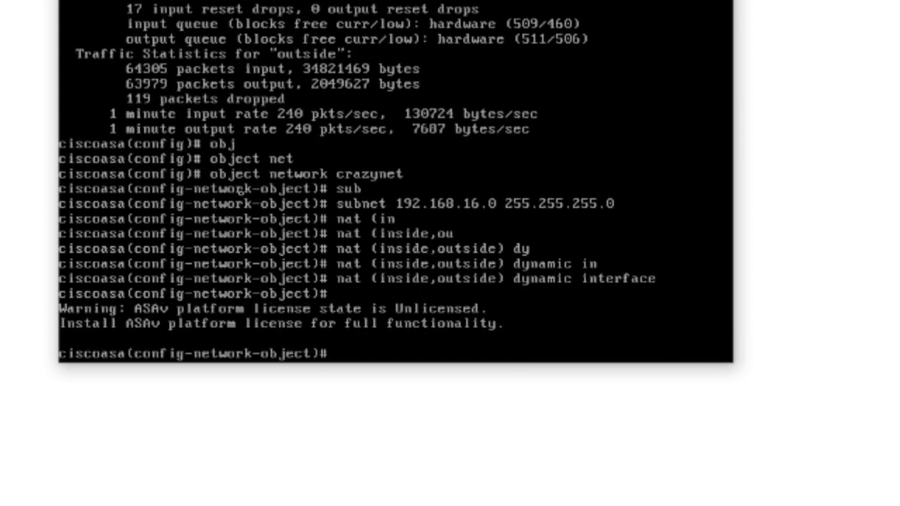
type("wr")
key("Return")
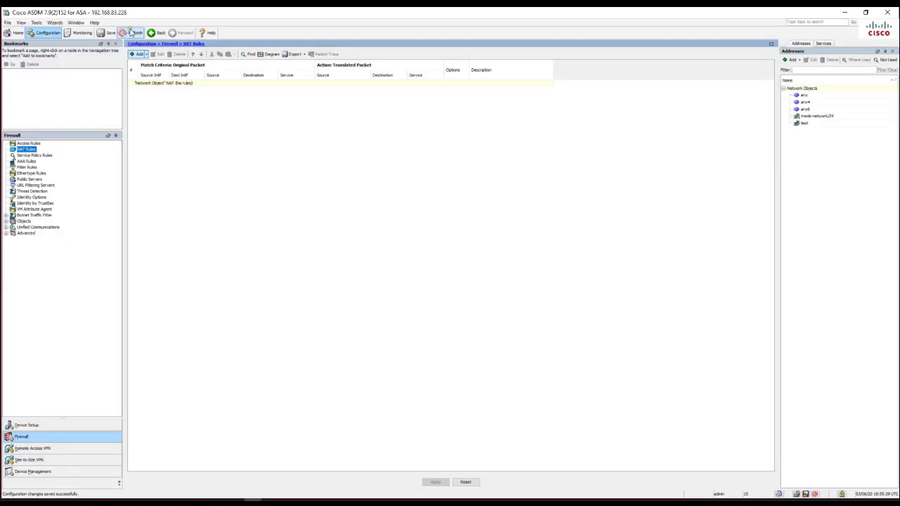
Refresh ASDM to show the crazynet NAT rule, then open PC1's console from the GNS3 topology
left_click(134, 36)
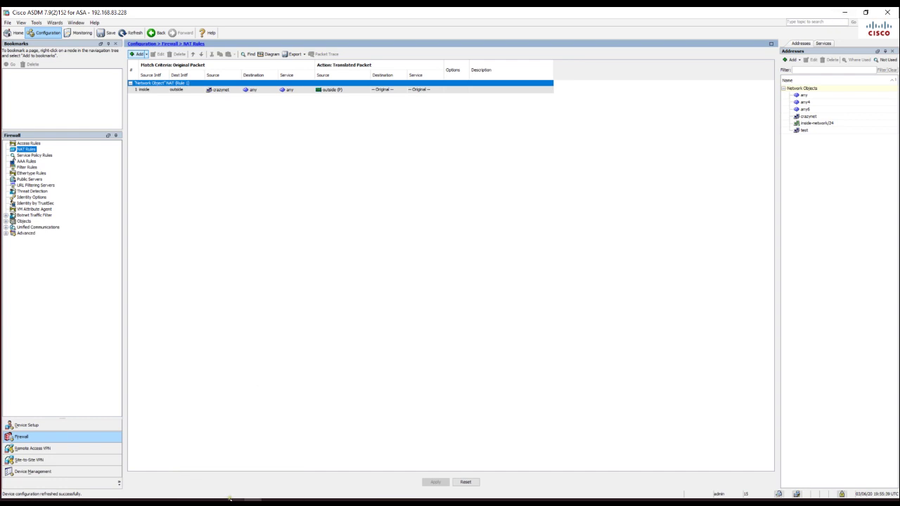
left_click(232, 501)
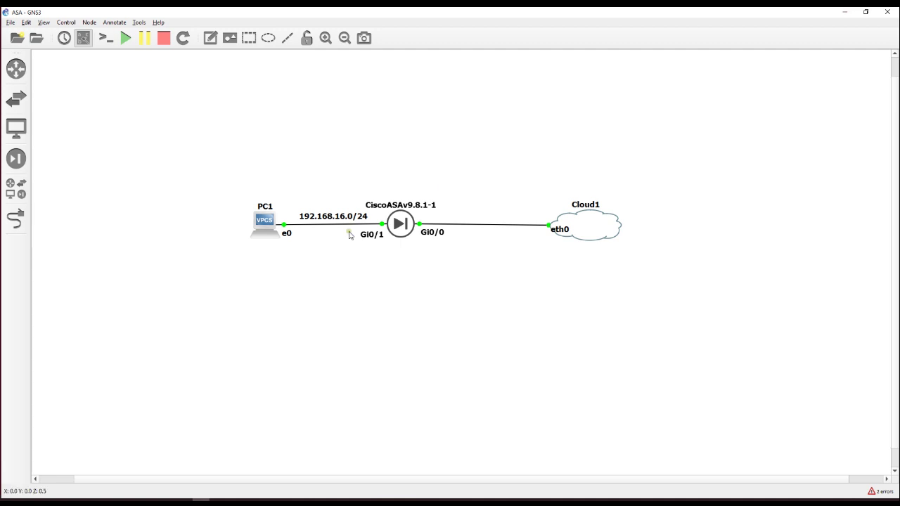
right_click(260, 228)
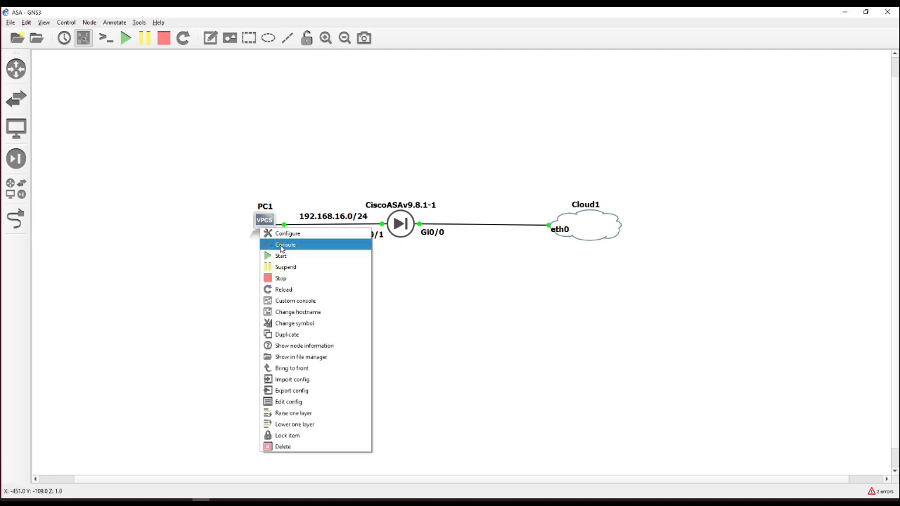
left_click(281, 246)
left_click_drag(468, 172, 130, 125)
Give PC1 address 192.168.16.10/24, gateway 192.168.16.1 and DNS server 8.8.8.8
type("ip 192.168")
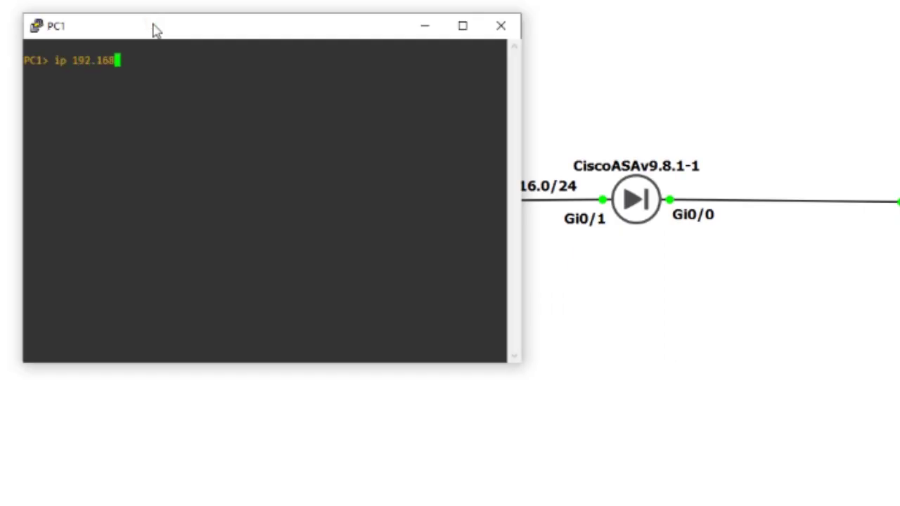
type(".10.10")
key("BackSpace")
key("BackSpace")
key("BackSpace")
key("BackSpace")
type("6.10")
key("BackSpace")
type("/24 192.168.16.1")
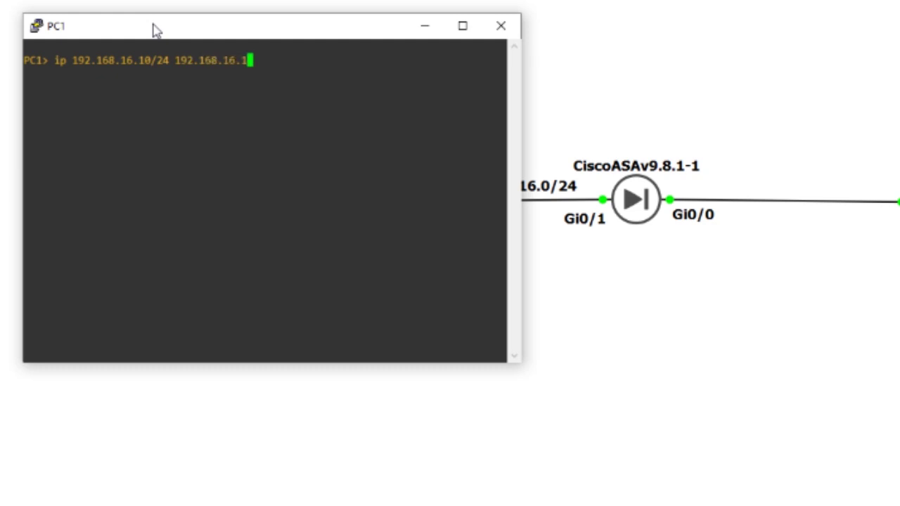
key("Return")
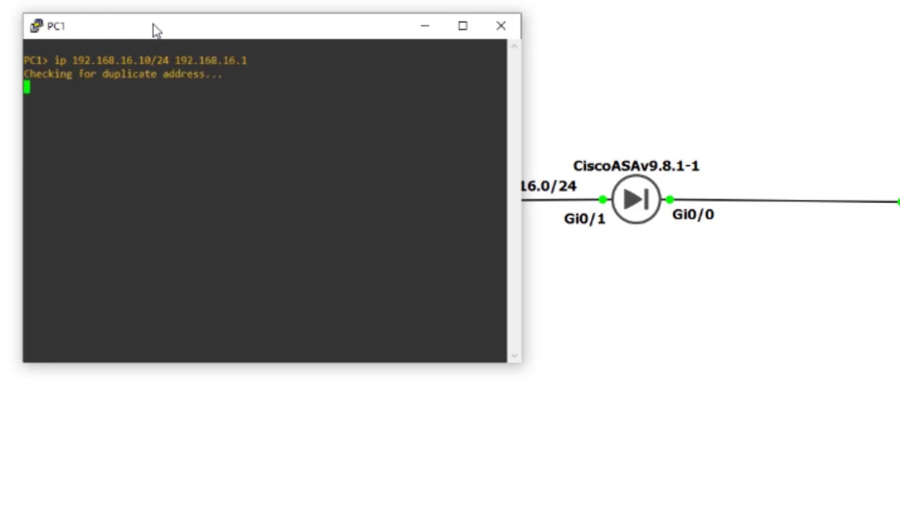
type("ip dns")
type("8.8.8.")
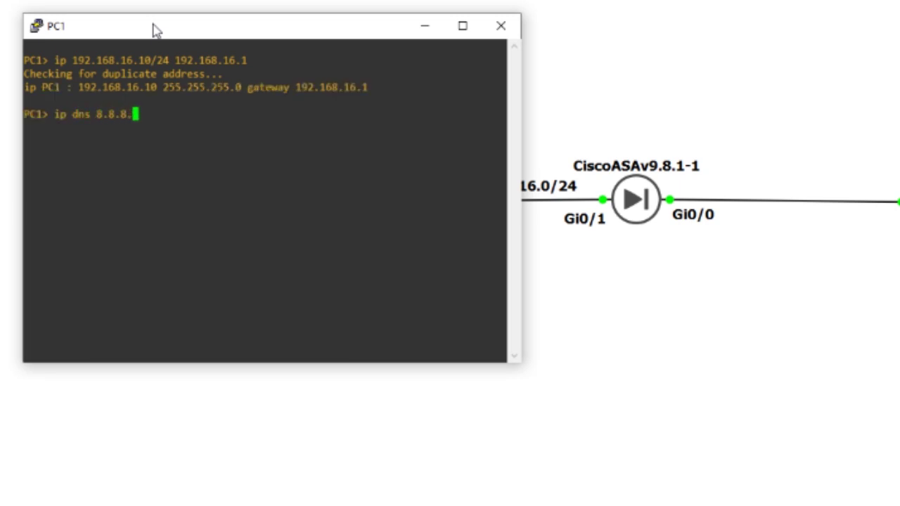
type("8")
key("Return")
Start a continuous ping from PC1 to 8.8.8.8 with 'ping 8.8.8.8 -t'
type("ping")
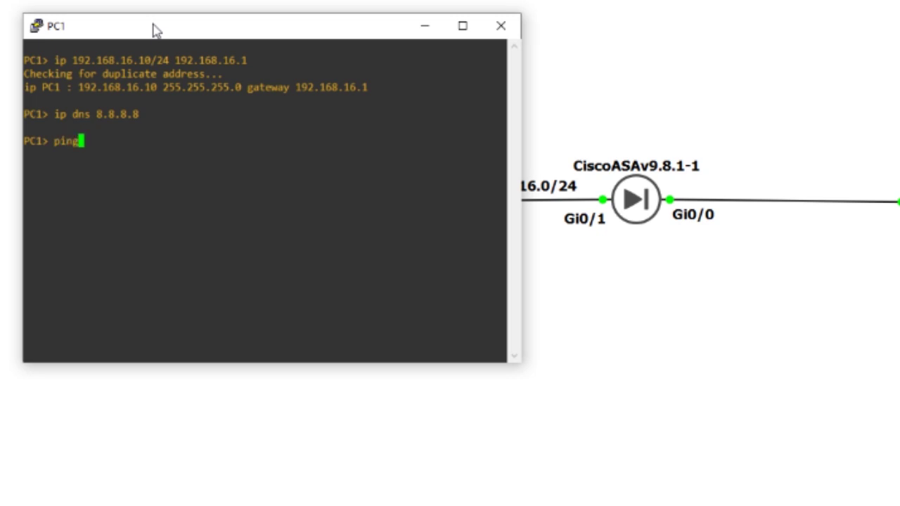
type(" 8.8.8.8 -t")
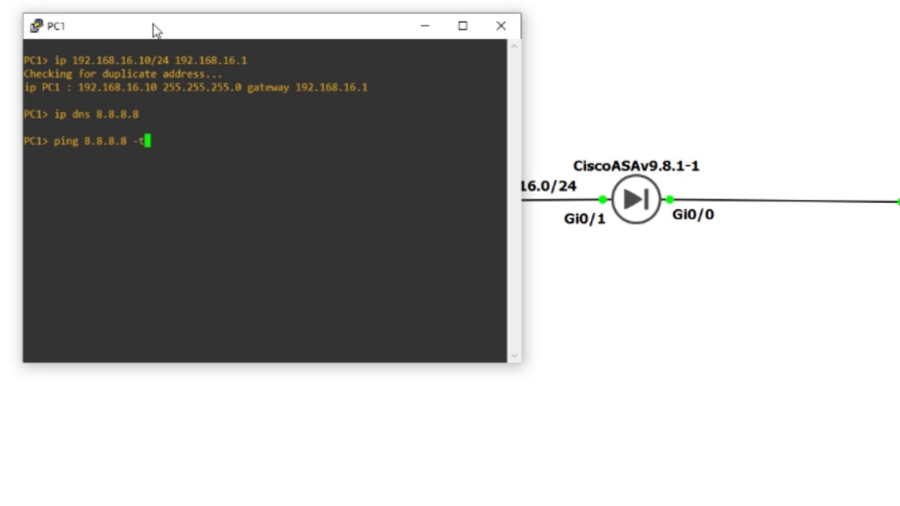
key("Return")
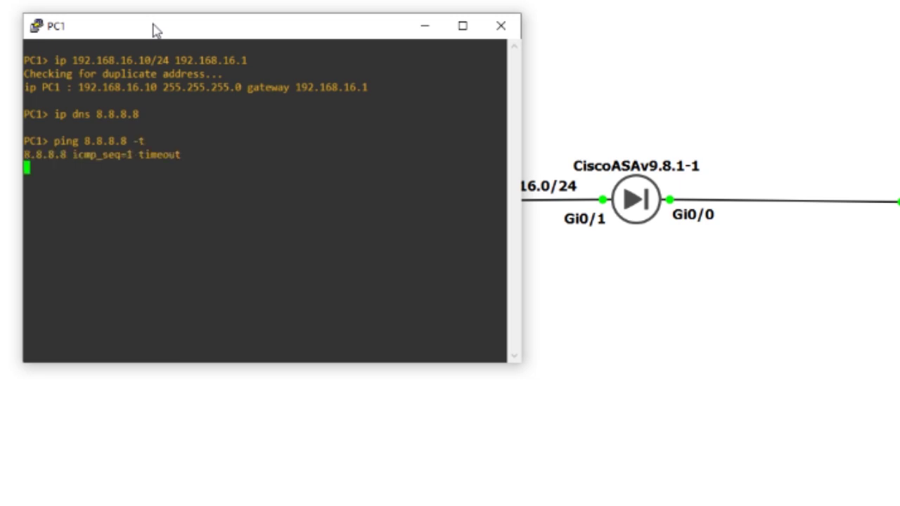
left_click(180, 36)
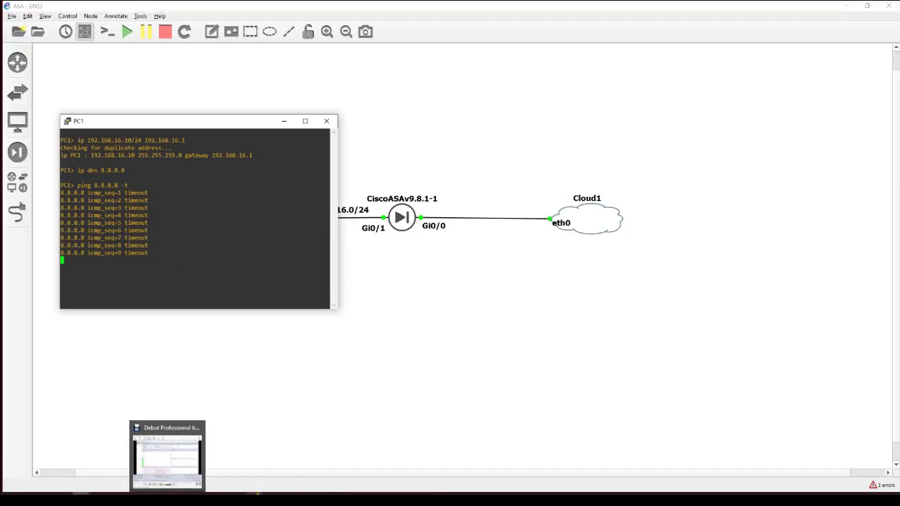
Launch Monitoring > Logging > Real-Time Log Viewer at Debugging level and place it upper left
left_click(180, 460)
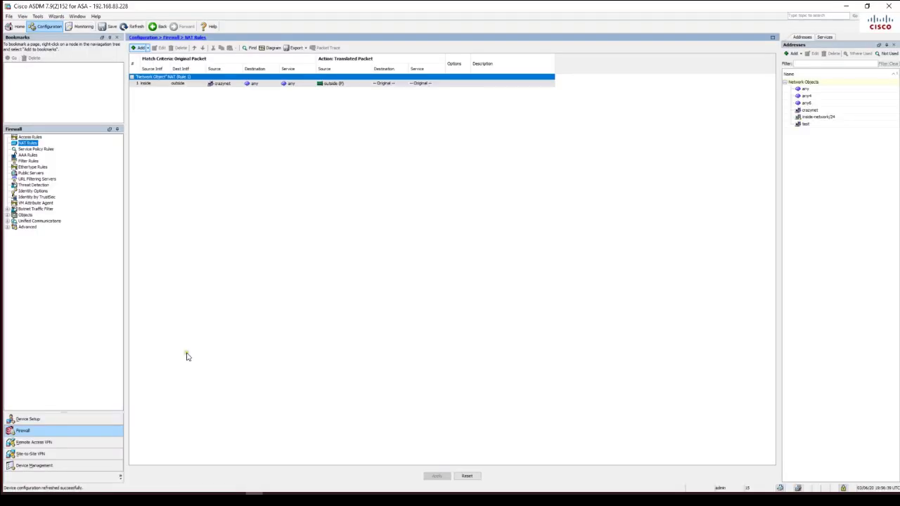
left_click(43, 467)
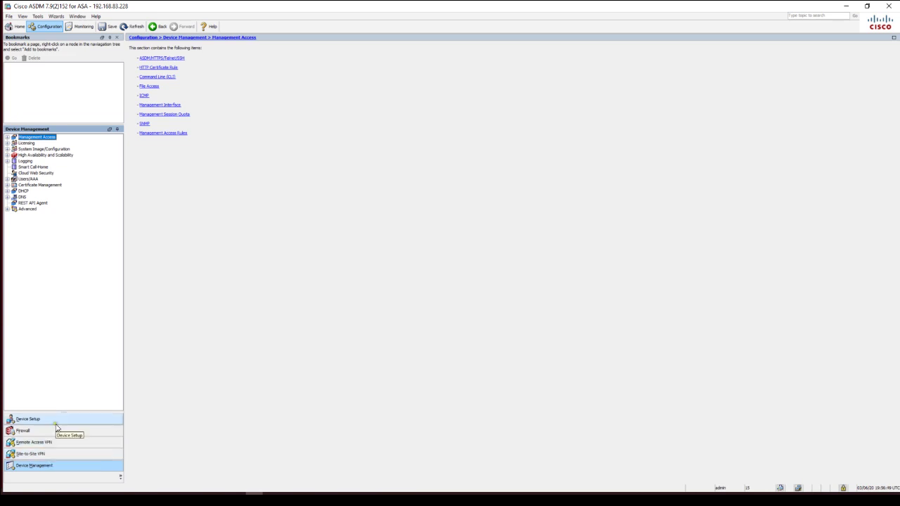
left_click(80, 27)
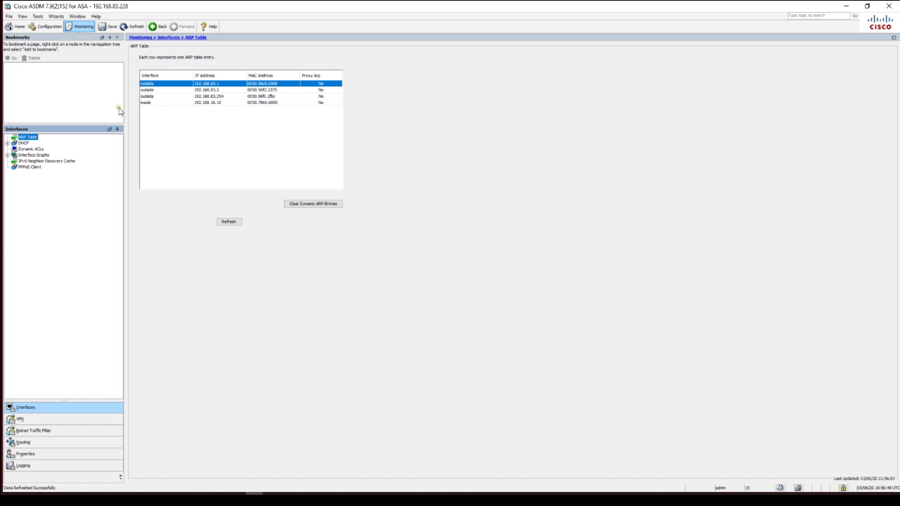
left_click(40, 468)
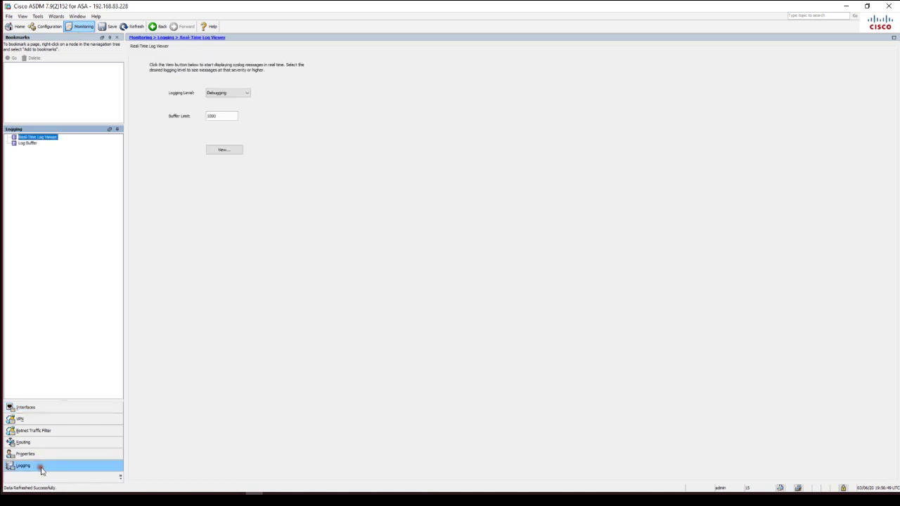
left_click(235, 154)
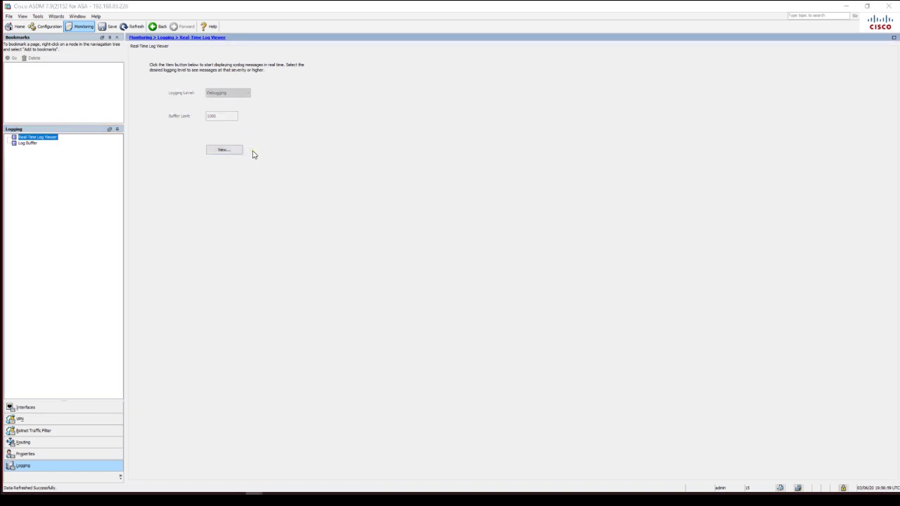
left_click_drag(493, 126, 257, 83)
Enlarge the log viewer, pause the stream, and inspect the newest translation teardown entry
left_click_drag(425, 317, 884, 321)
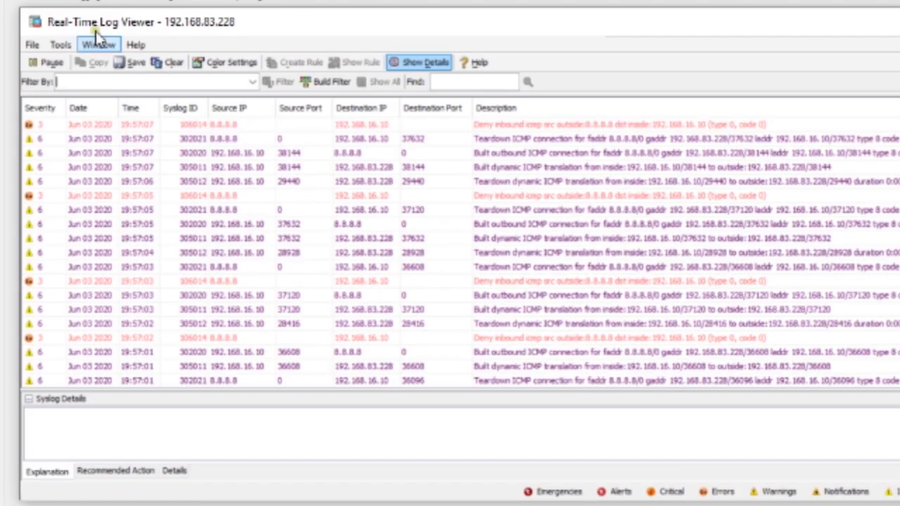
left_click(41, 62)
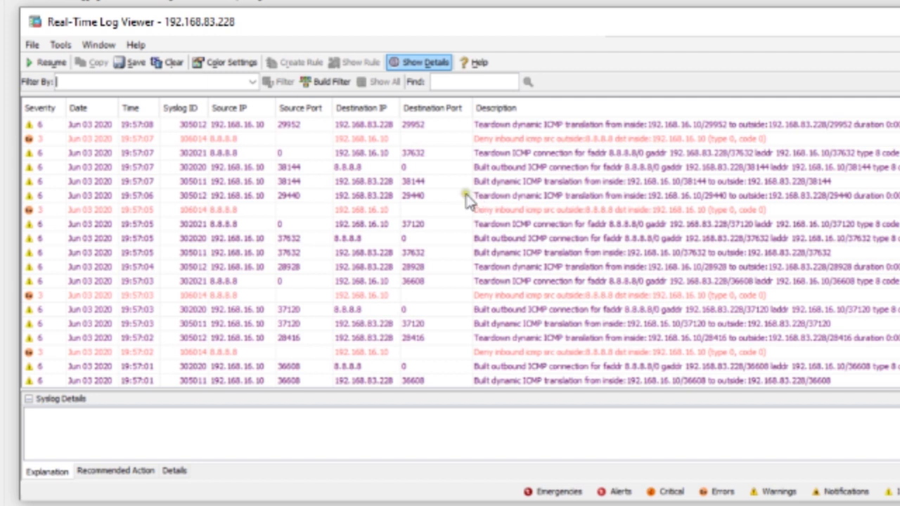
left_click(239, 127)
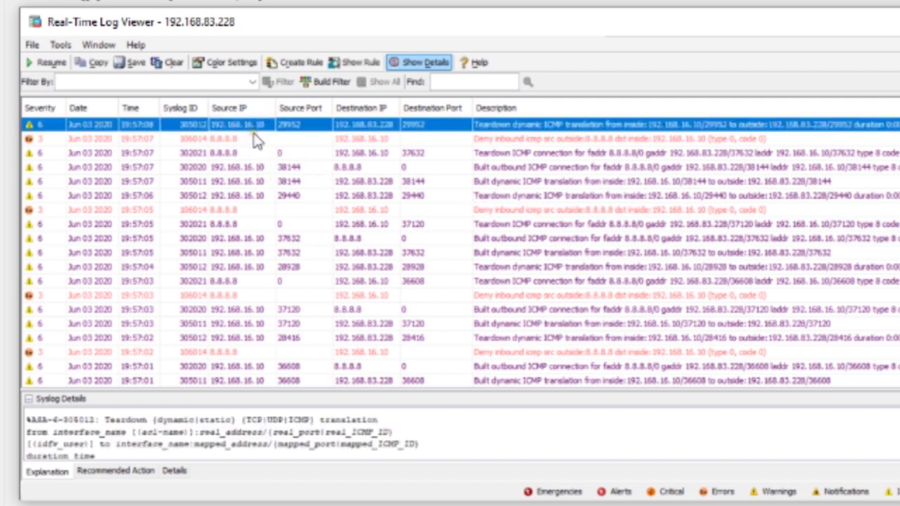
mouse_move(259, 139)
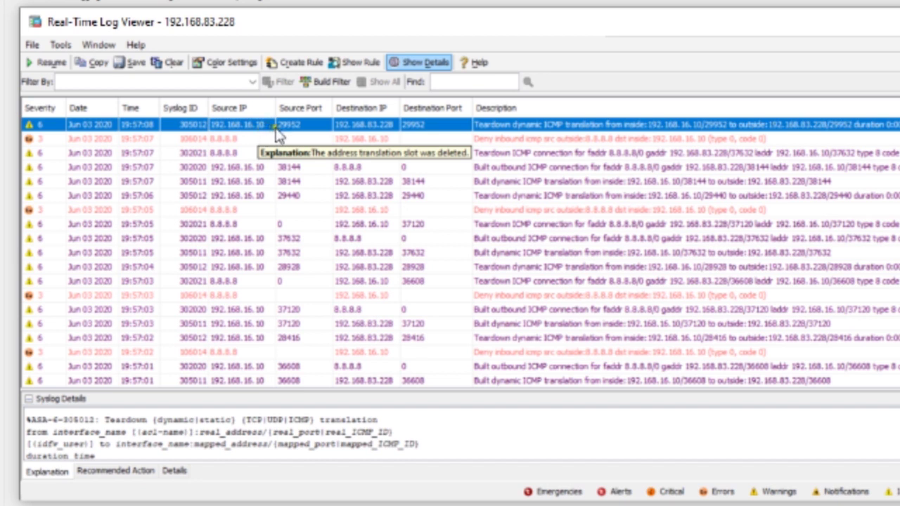
mouse_move(355, 139)
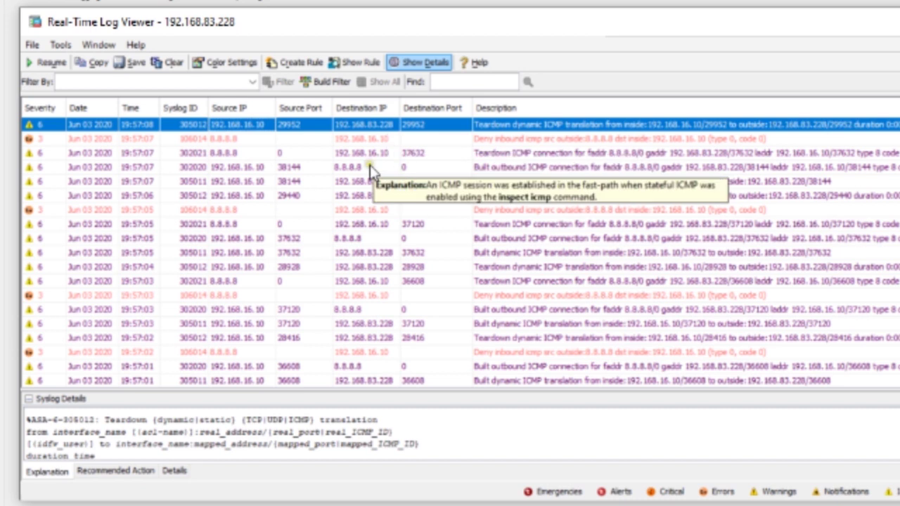
Inspect the Built dynamic ICMP translation and Built outbound ICMP connection entries
left_click(222, 181)
left_click(229, 168)
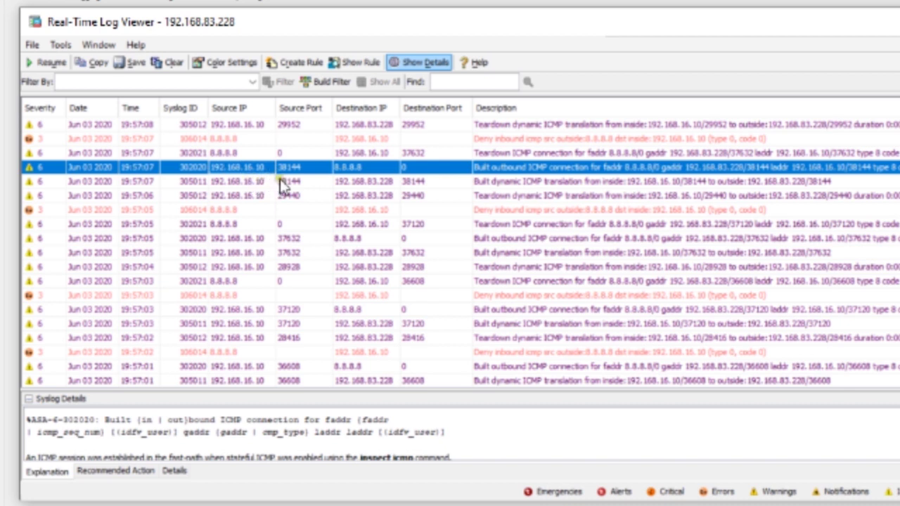
mouse_move(361, 172)
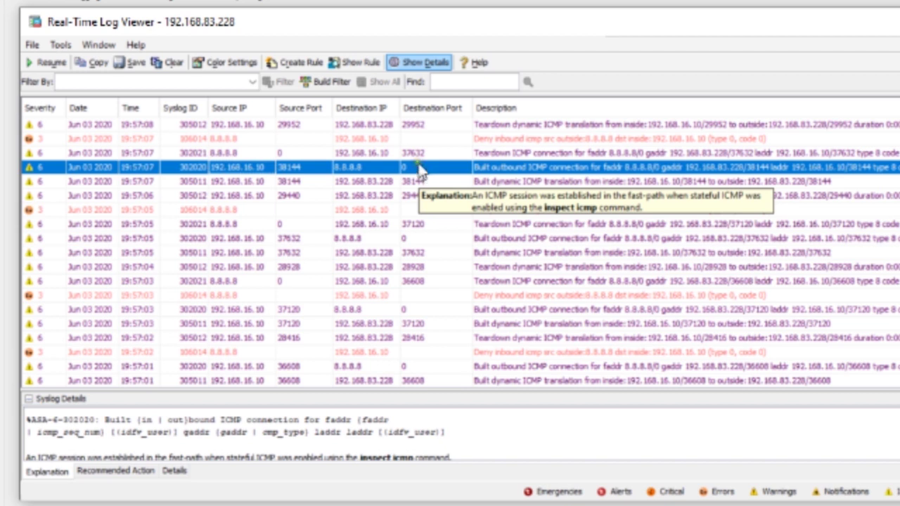
mouse_move(673, 153)
mouse_move(524, 173)
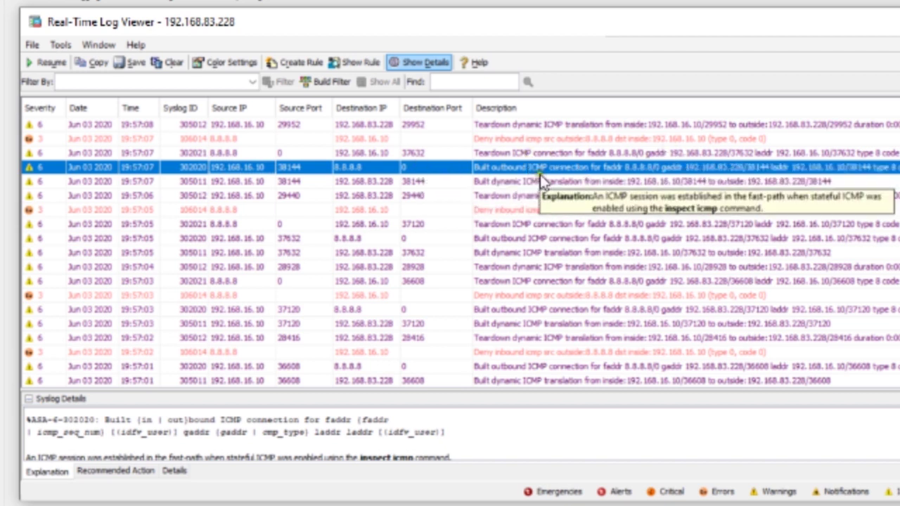
Read the 302021 ICMP teardown and 106014 inbound ICMP deny entries, then close the viewer
left_click(226, 154)
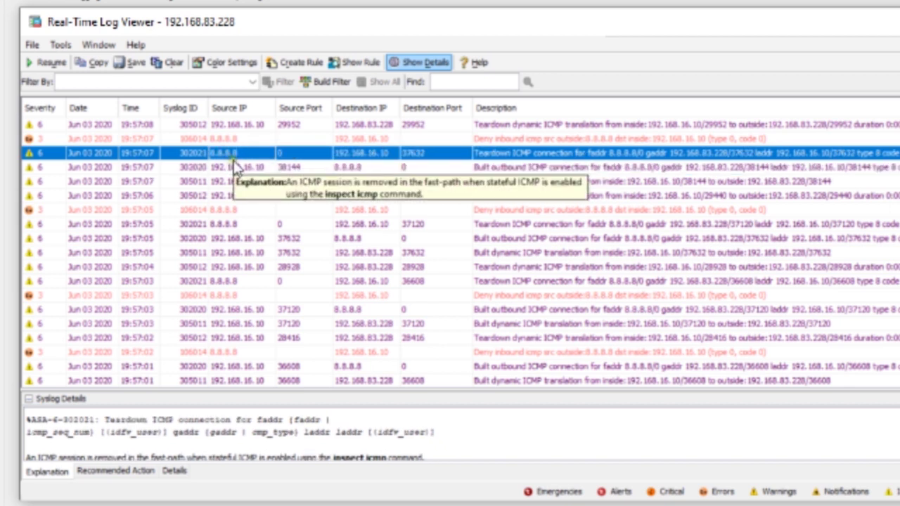
mouse_move(276, 167)
mouse_move(317, 158)
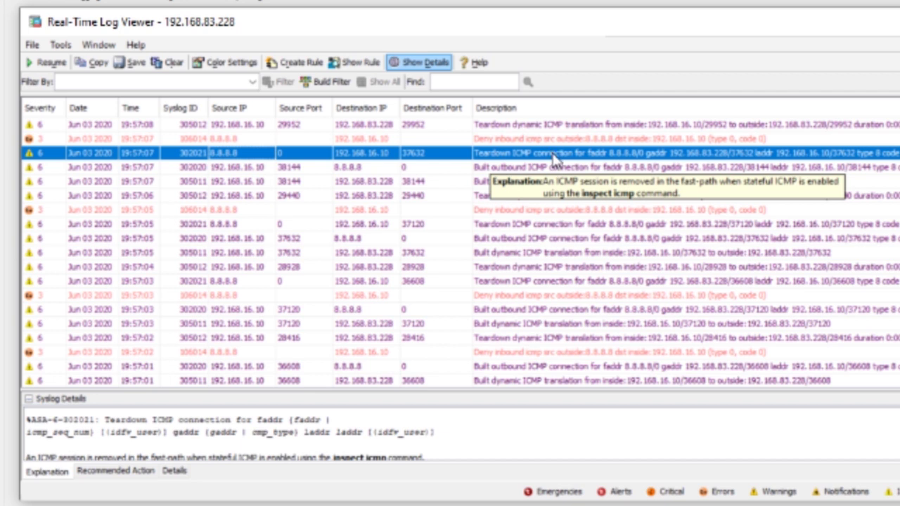
left_click(524, 139)
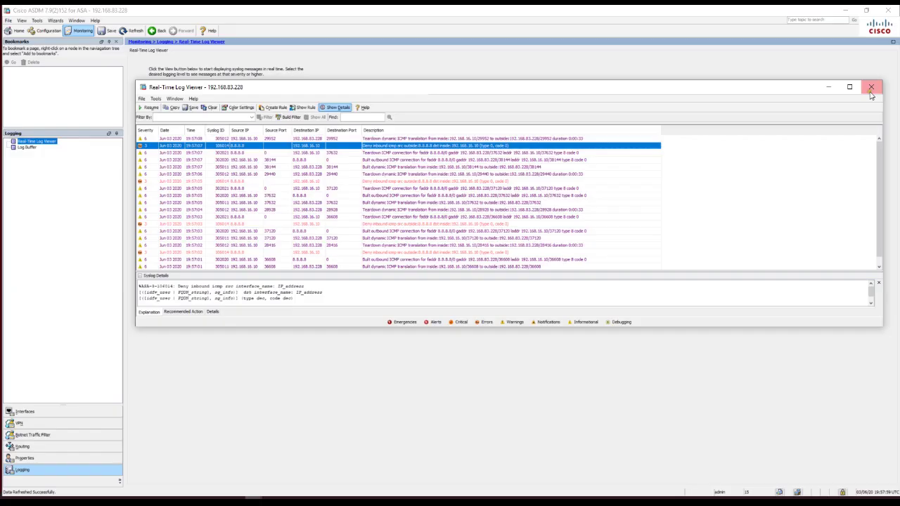
left_click(812, 162)
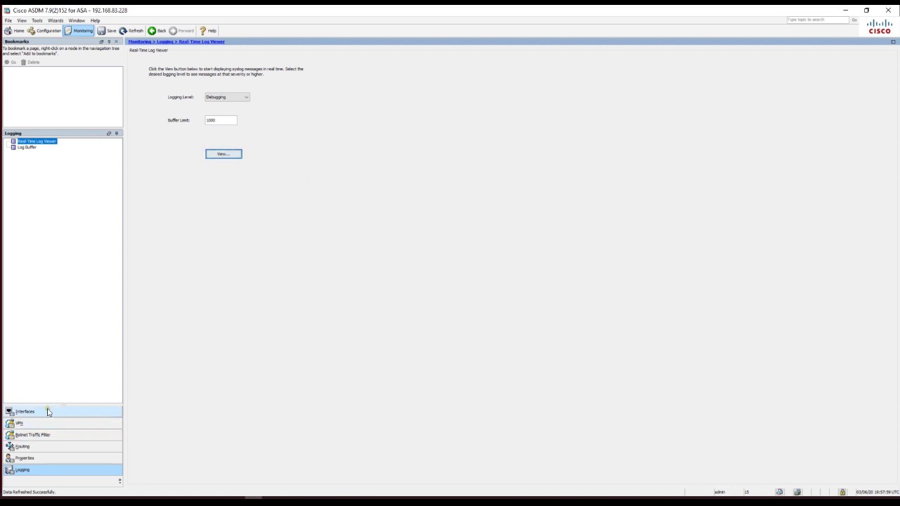
Open Configuration > Firewall > Access Rules and select the Global implicit deny rule
left_click(56, 33)
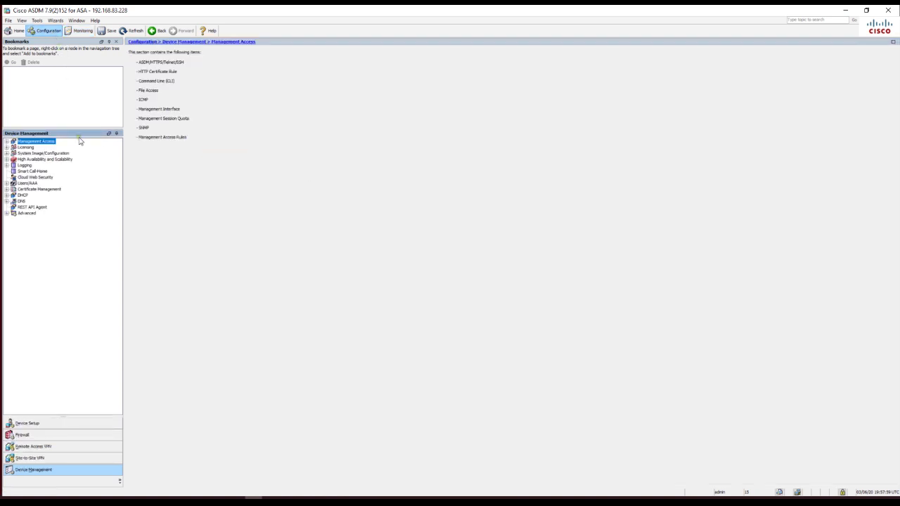
left_click(45, 435)
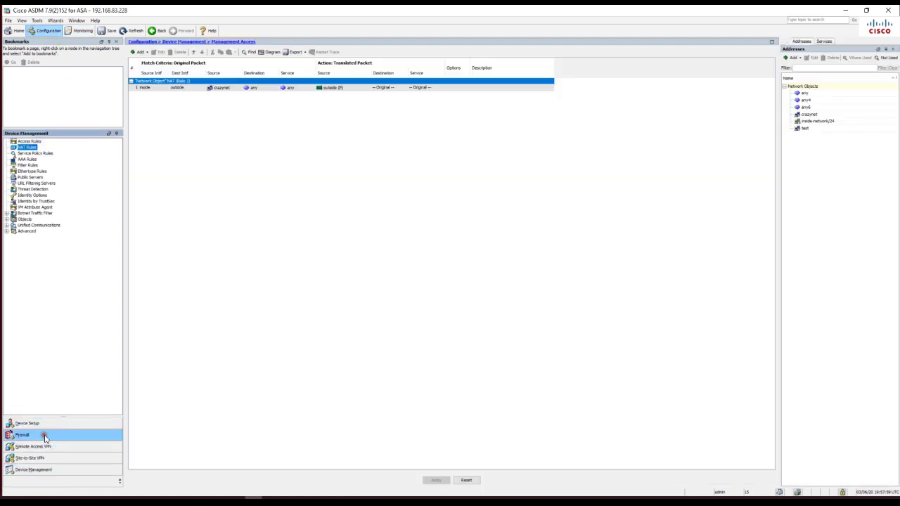
left_click(28, 142)
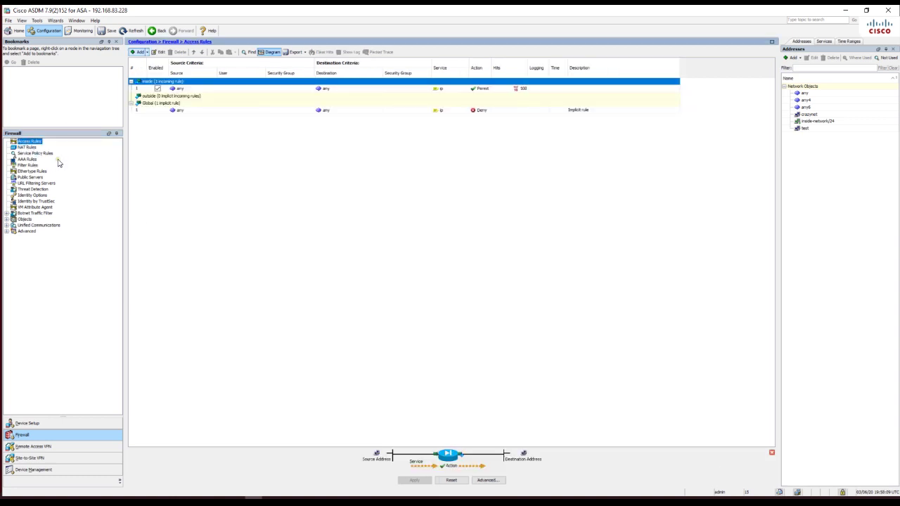
left_click(211, 111)
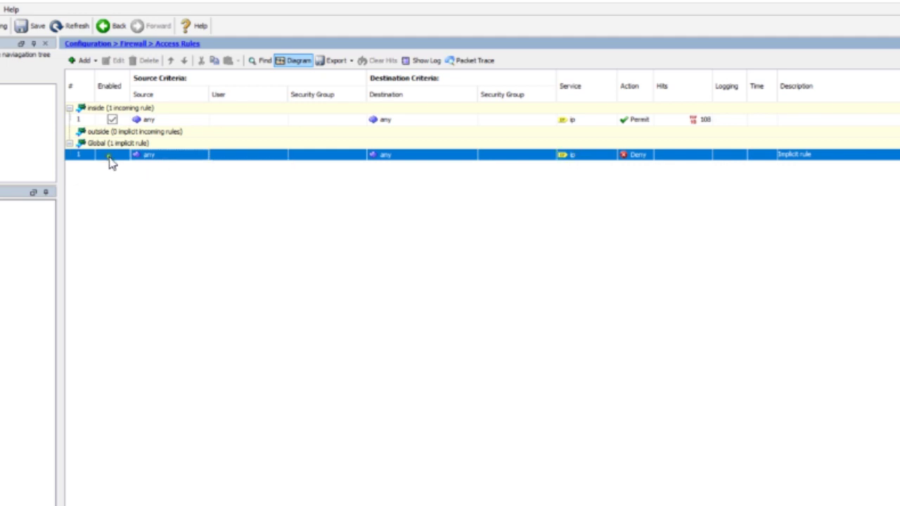
Add an outside-interface Permit rule for service icmp echo-reply from any to any
left_click(88, 63)
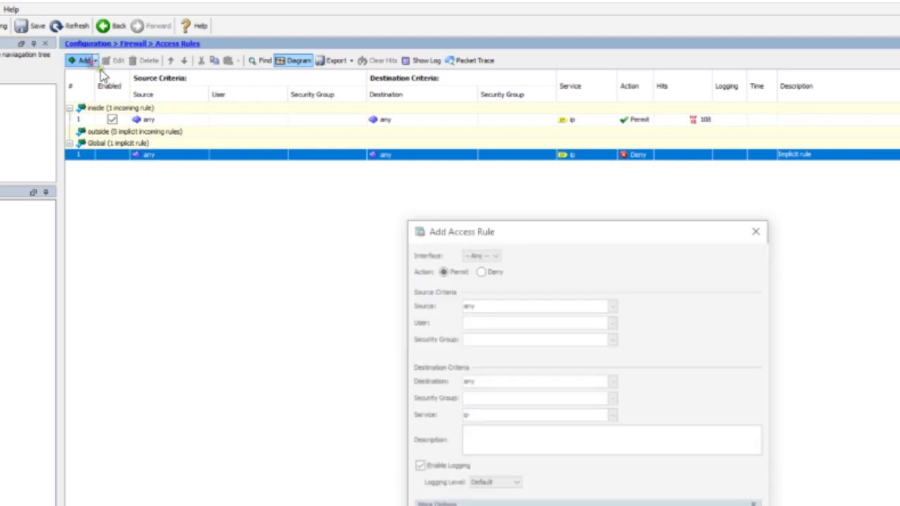
left_click(492, 256)
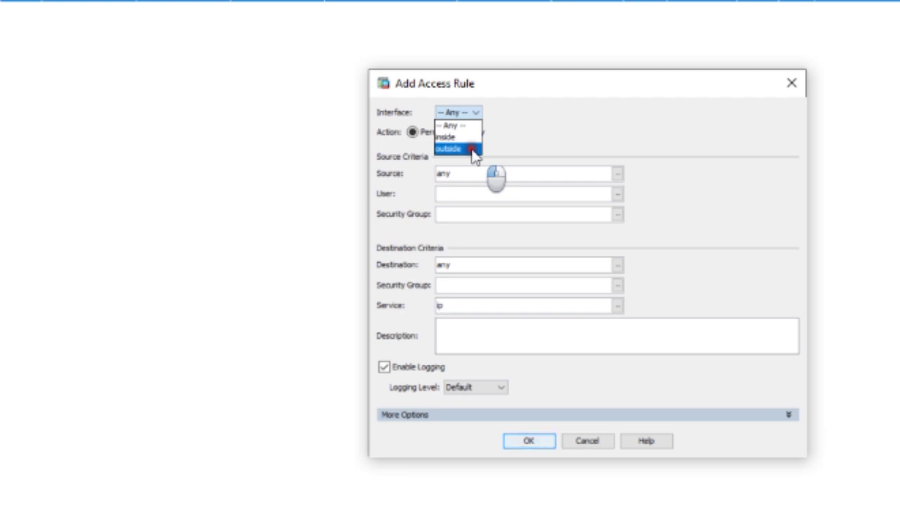
left_click(471, 149)
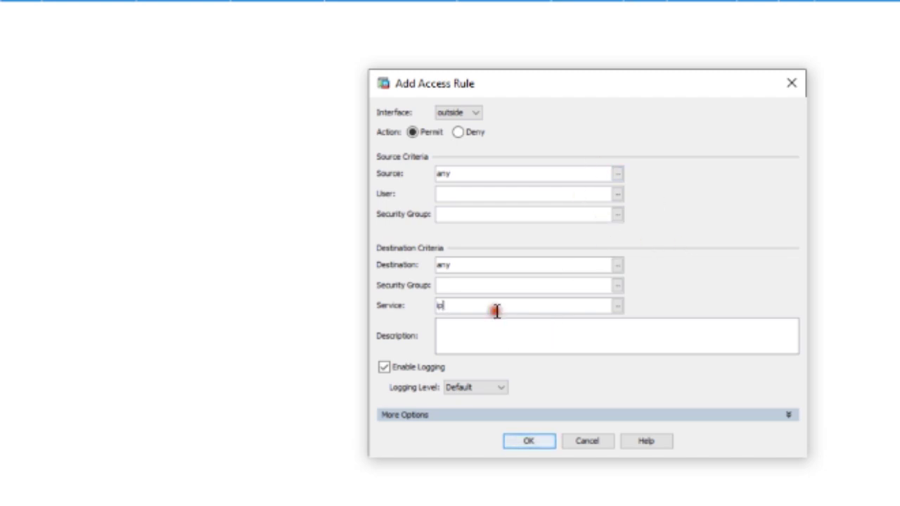
type("cmp,ech")
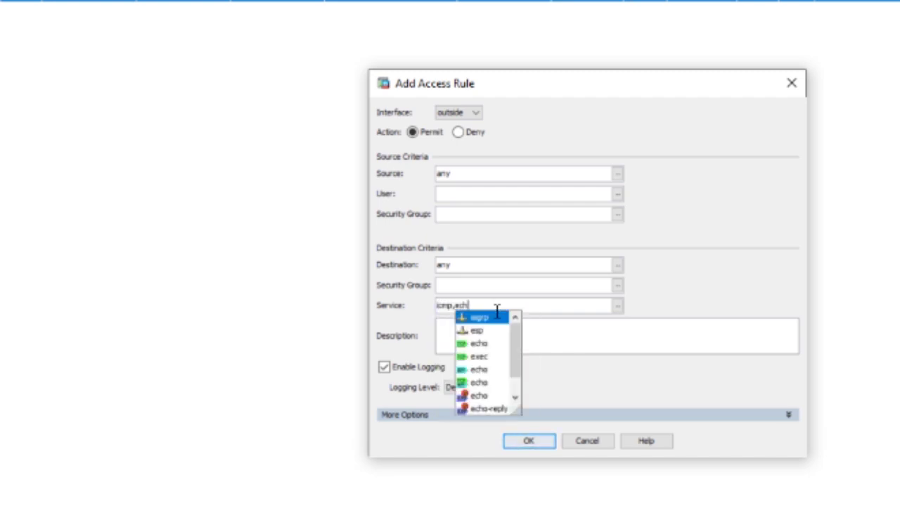
left_click(492, 373)
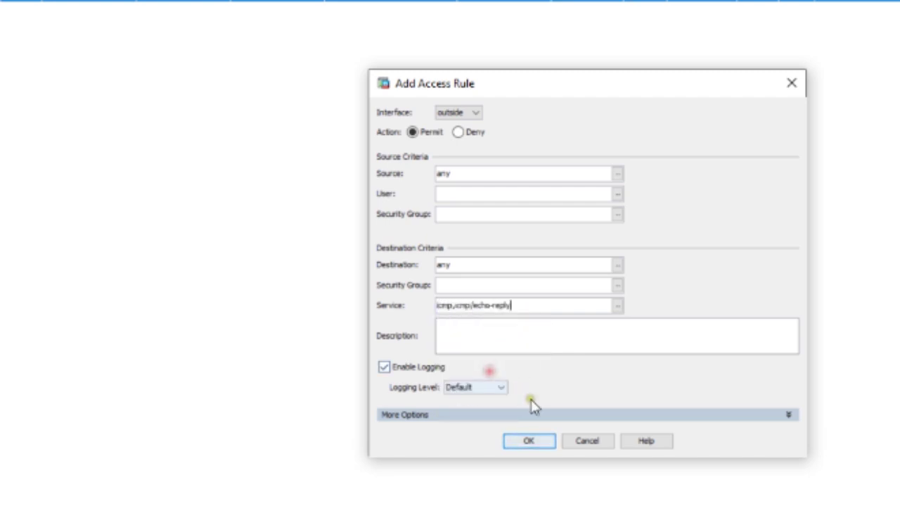
left_click(531, 443)
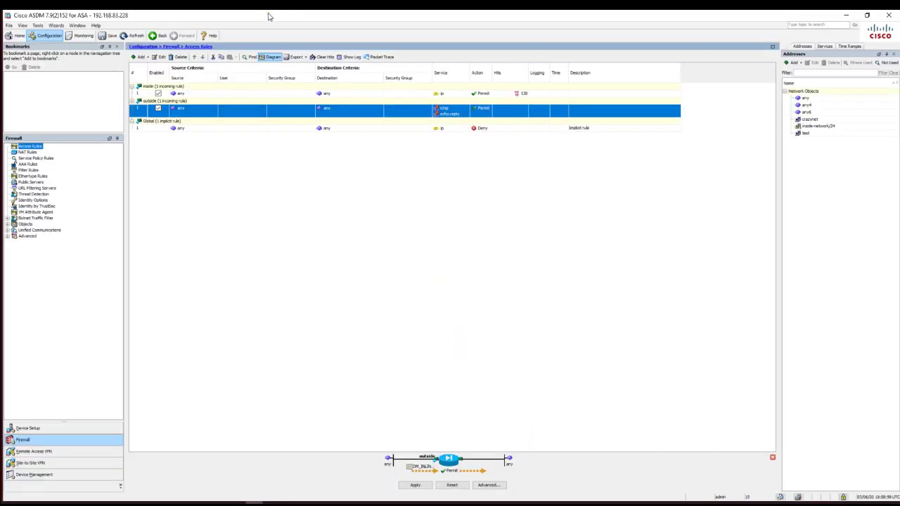
Apply the new echo-reply rule to the firewall and shift ASDM aside
double_click(268, 16)
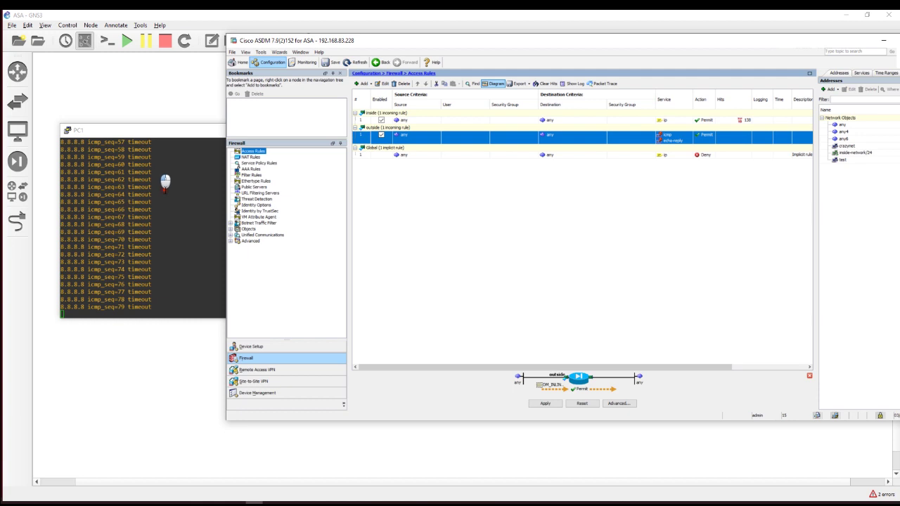
left_click(547, 407)
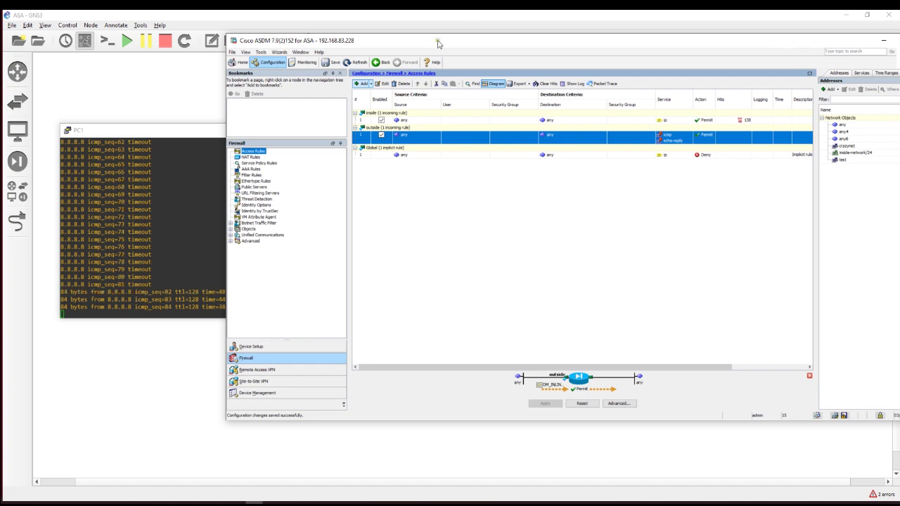
left_click_drag(426, 41, 495, 41)
In PC1's console, stop the 8.8.8.8 ping and run 'ping google.com -t'
left_click(208, 222)
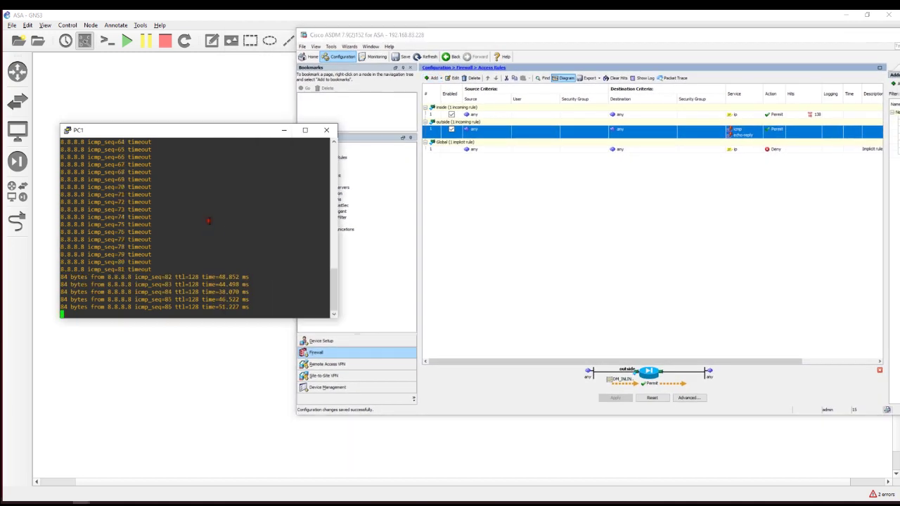
key("ctrl+c")
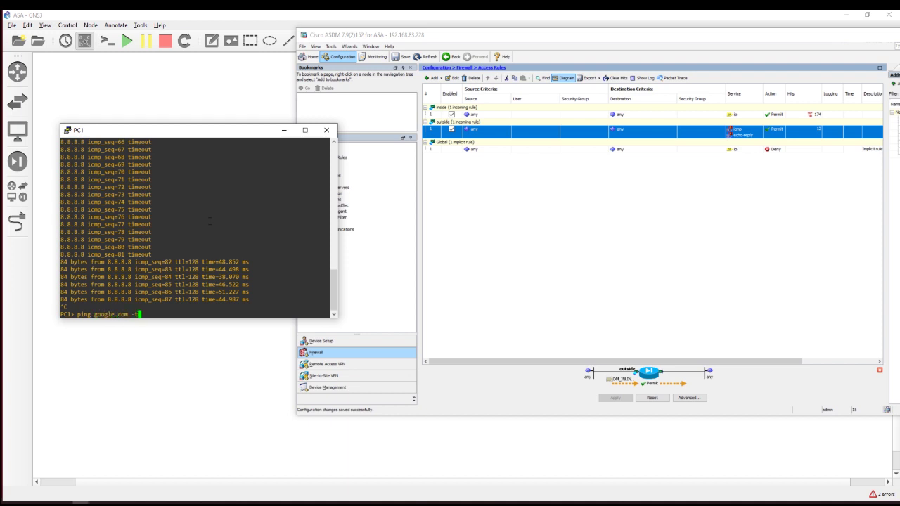
type("ping google.com -t")
key("Return")
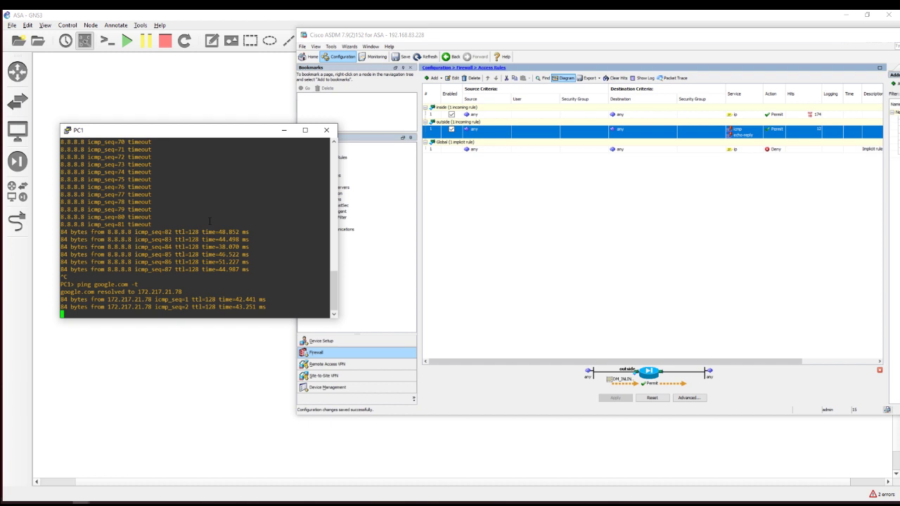
Maximize ASDM and open the Monitoring Real-Time Log Viewer, resuming then pausing live logs
double_click(512, 35)
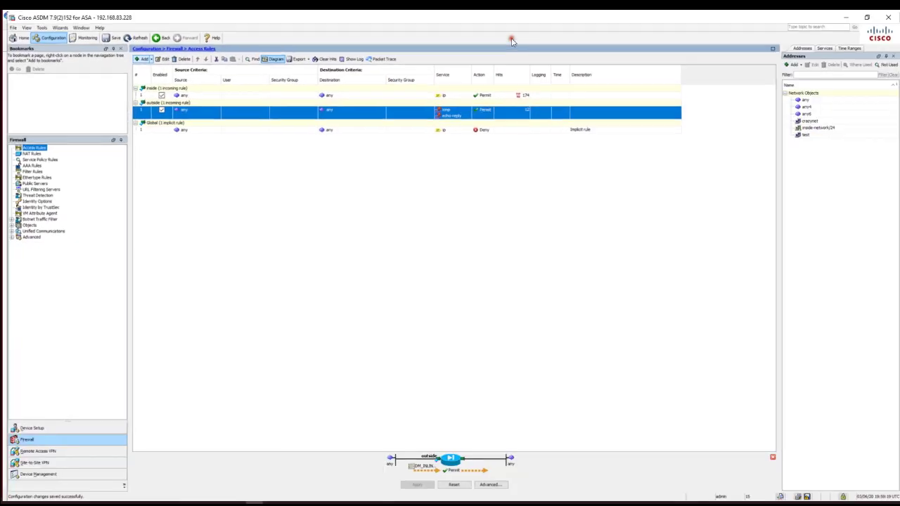
left_click(87, 38)
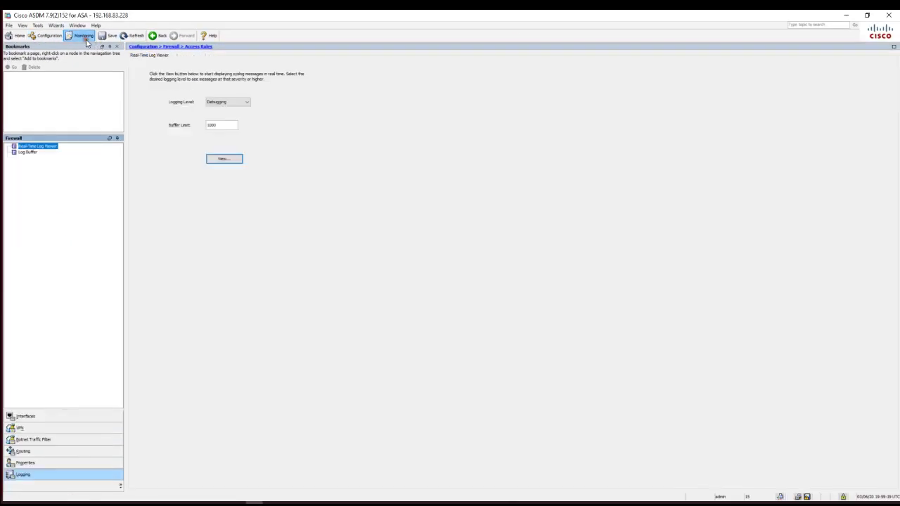
left_click(224, 159)
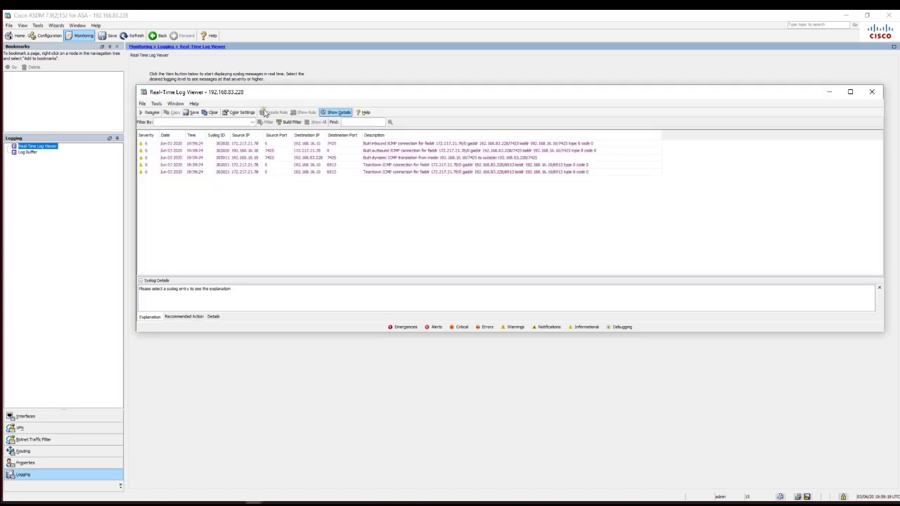
left_click_drag(293, 95, 228, 79)
left_click(85, 94)
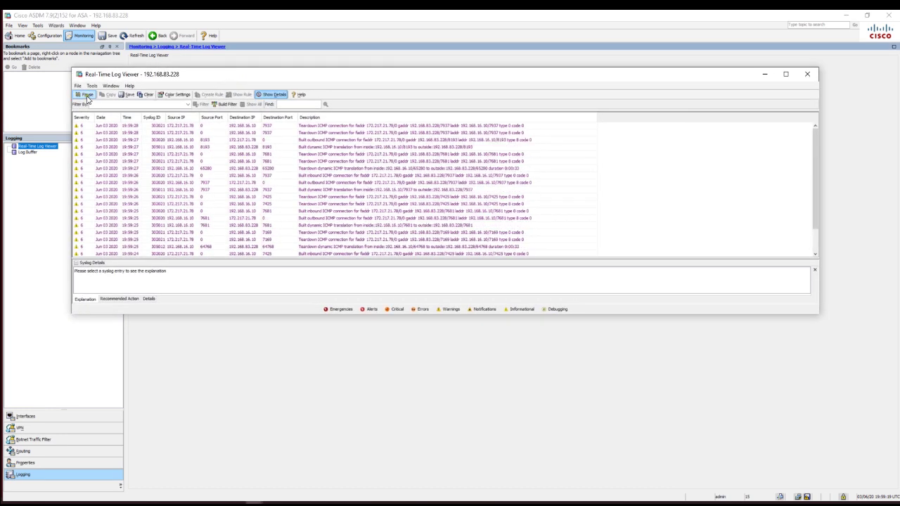
left_click(87, 98)
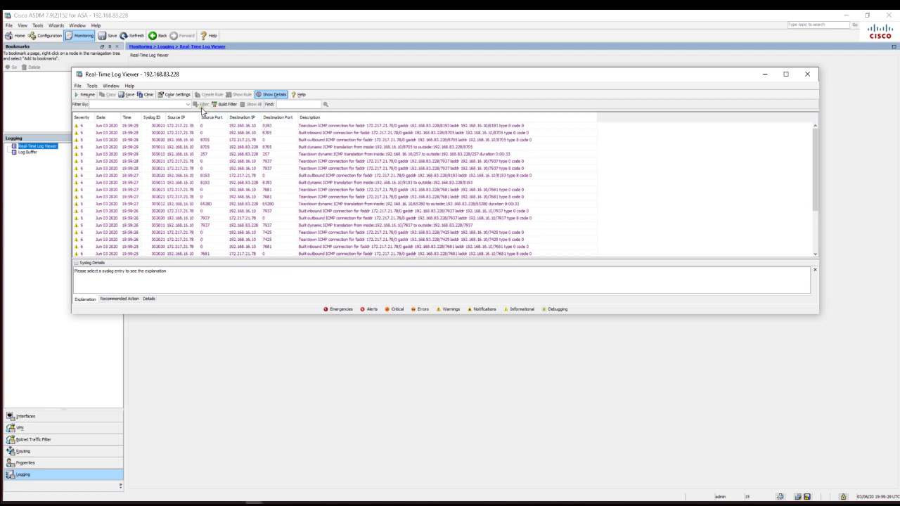
Widen the Source IP column, inspect the first log entry, then close the viewer
left_click_drag(218, 120, 216, 118)
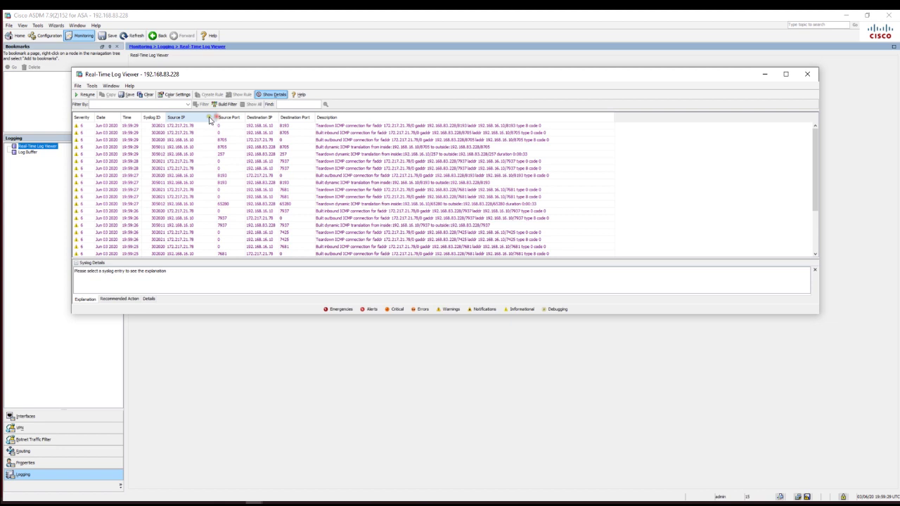
left_click(190, 127)
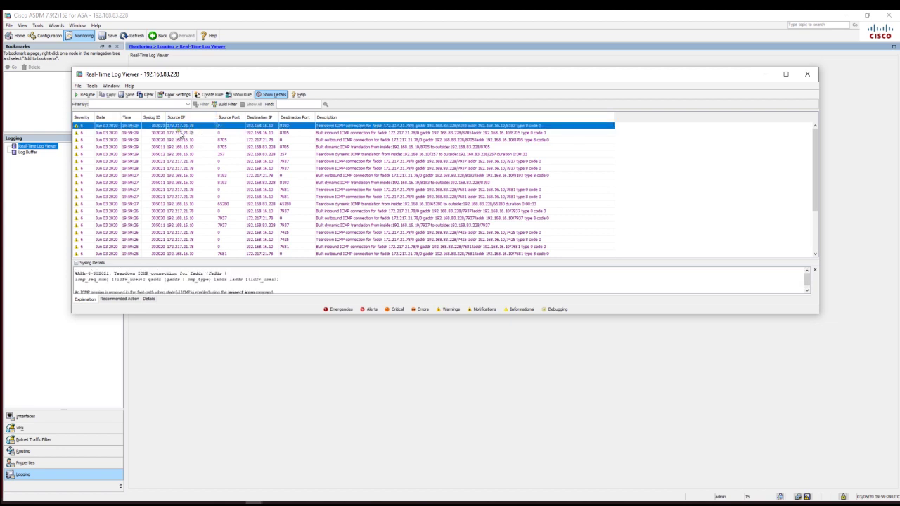
mouse_move(186, 134)
left_click(806, 78)
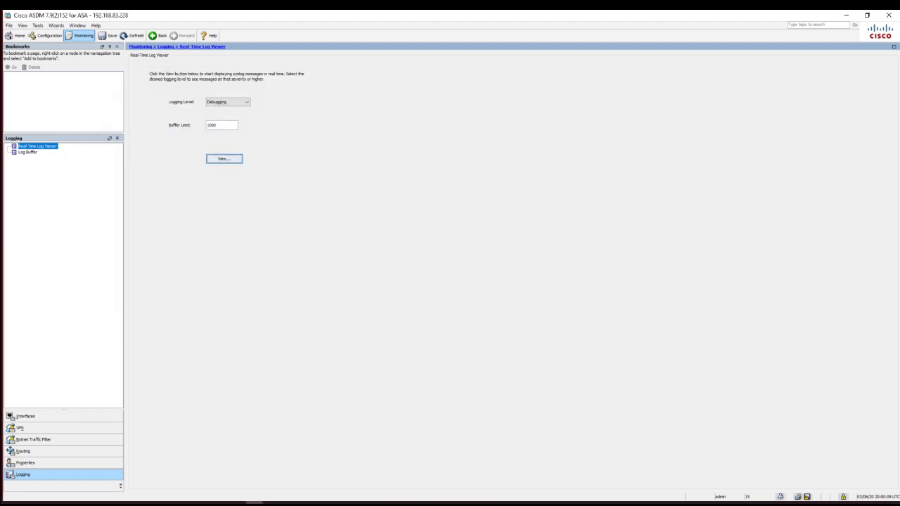
Check the Access Rules hit counts, then return to the Home Device Dashboard
left_click(36, 37)
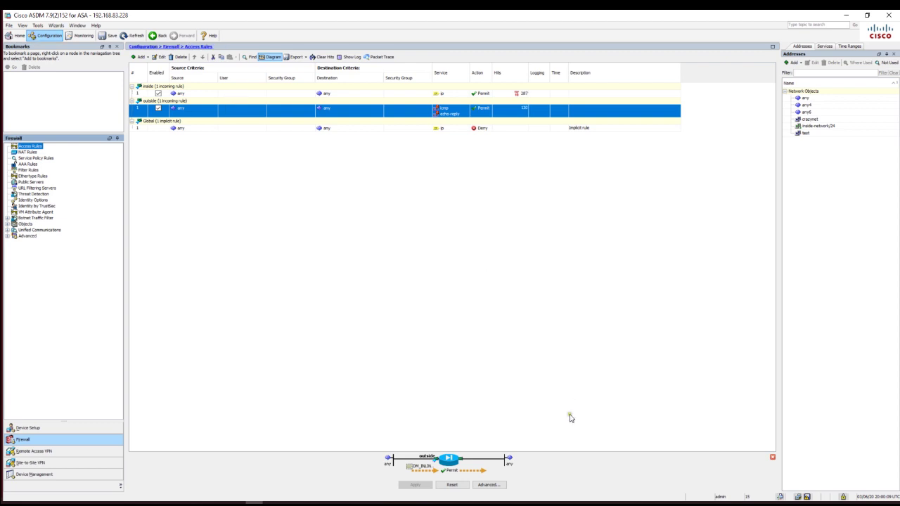
left_click(16, 35)
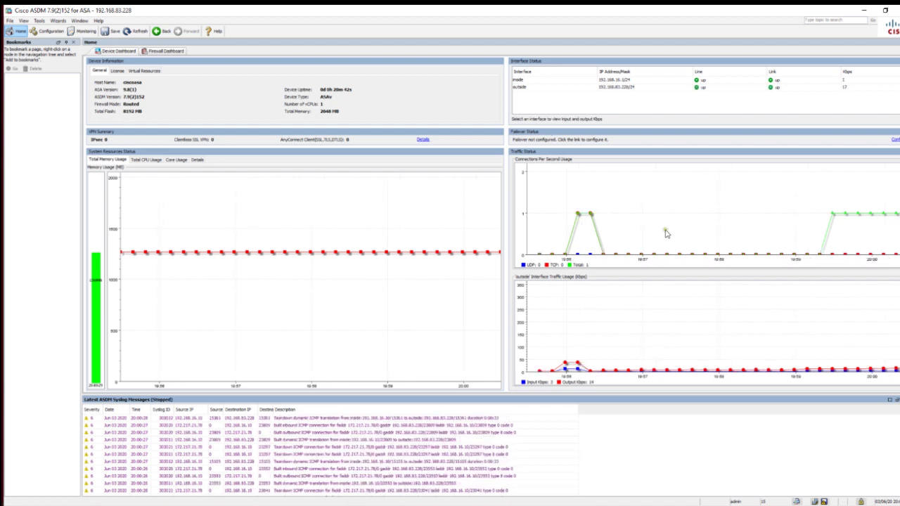
On the Firewall Dashboard, enable Top 200 Hosts and Top 10 Services statistics
left_click(153, 51)
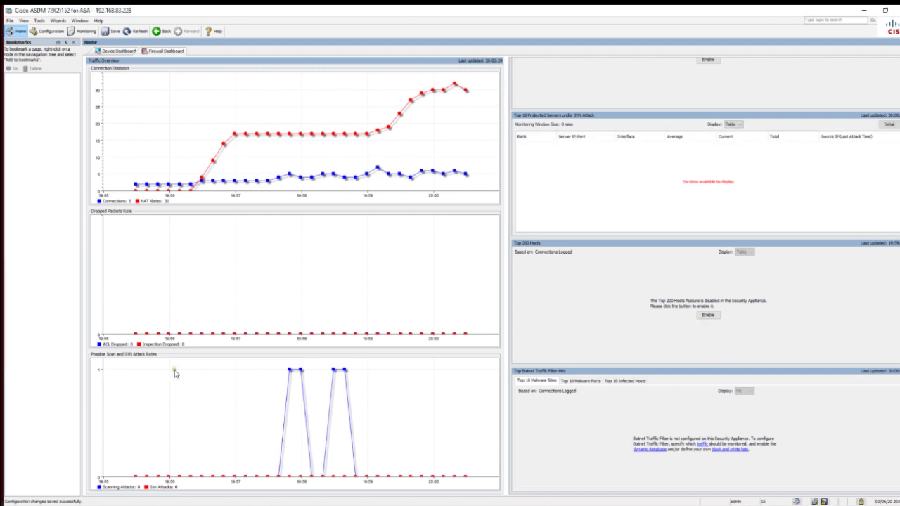
left_click(706, 316)
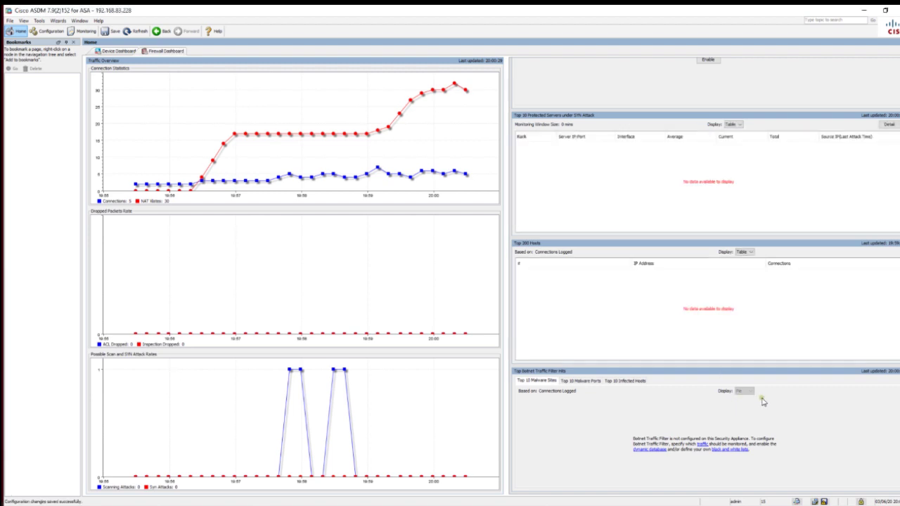
scroll(698, 163, "up", 1)
left_click(708, 74)
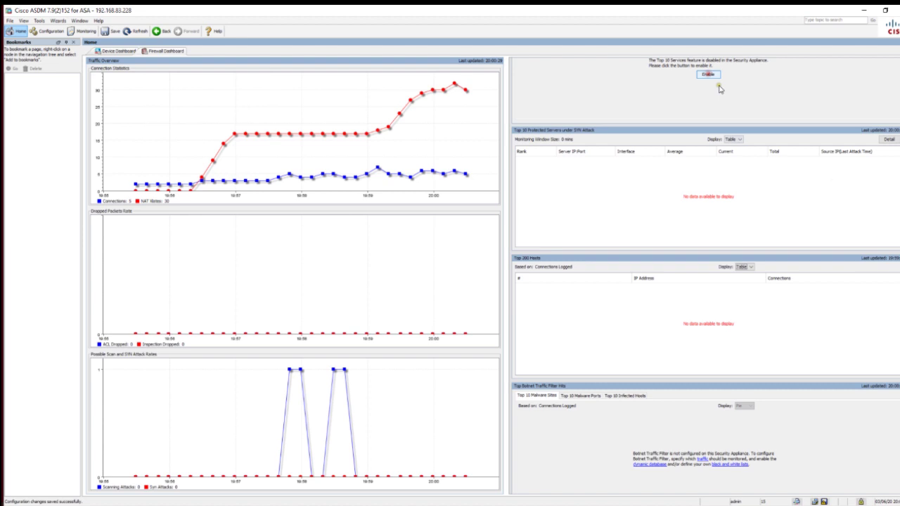
scroll(705, 274, "up", 5)
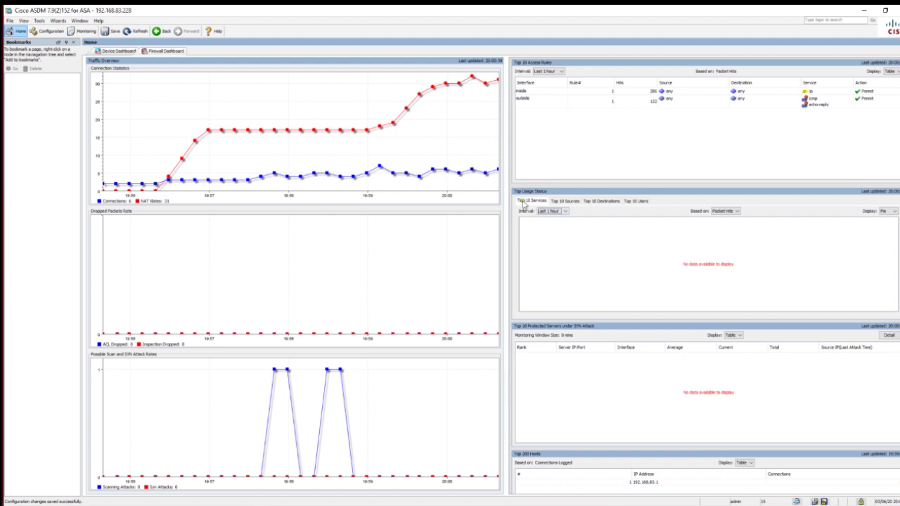
Enable the Top 10 Destinations and Top 10 Sources statistics, then return to the device overview
left_click(595, 202)
left_click(710, 271)
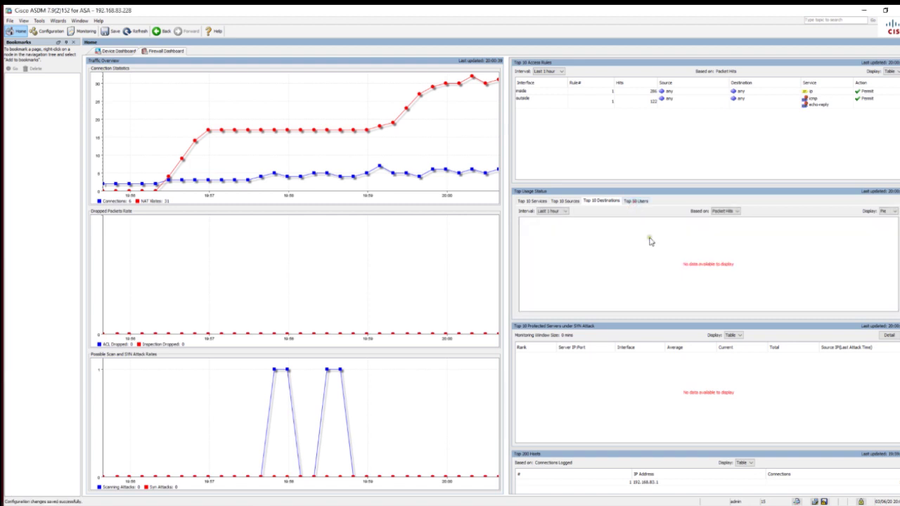
left_click(635, 201)
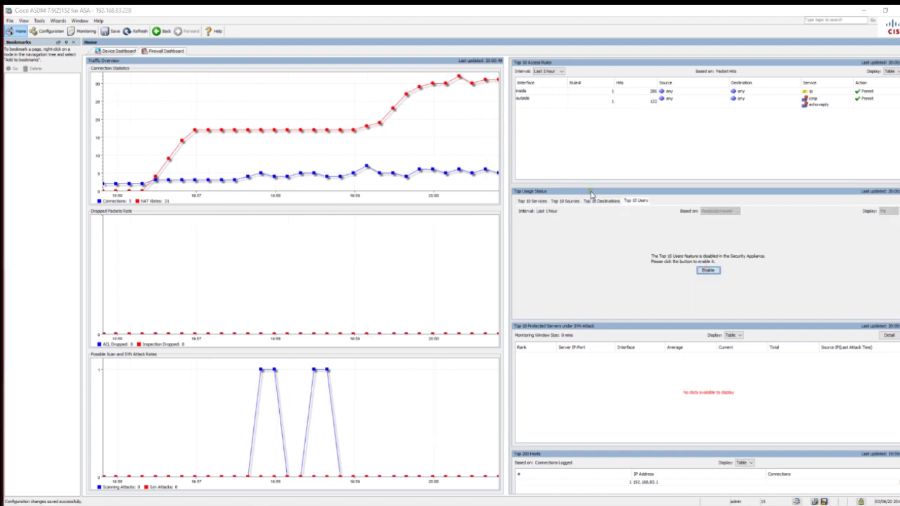
left_click(590, 201)
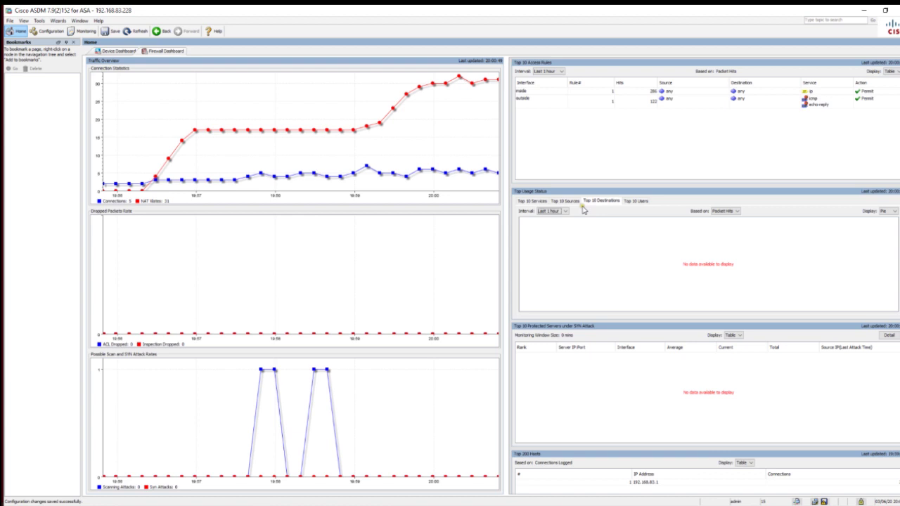
left_click(564, 201)
left_click(709, 272)
left_click(534, 202)
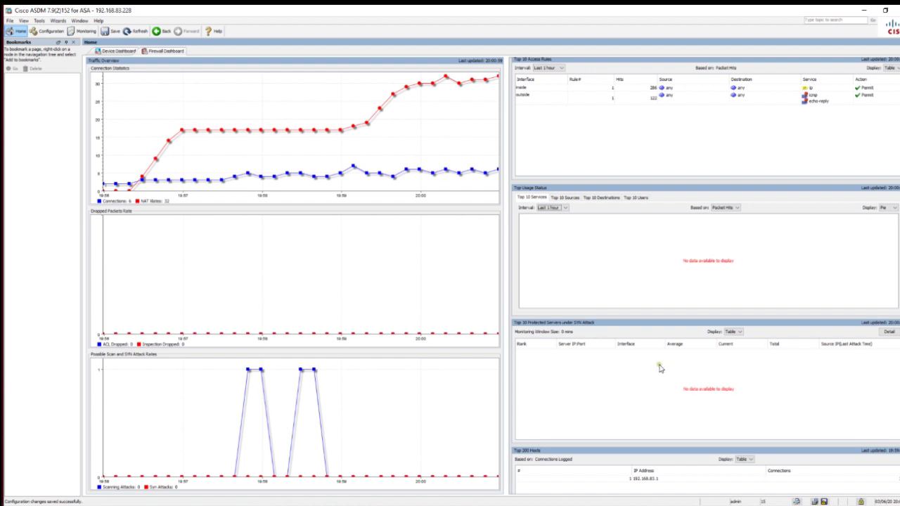
left_click(118, 51)
Browse Device Setup's Traffic Zones, Routing, Device Name/Password and System Time pages, then return to Access Rules
left_click(48, 31)
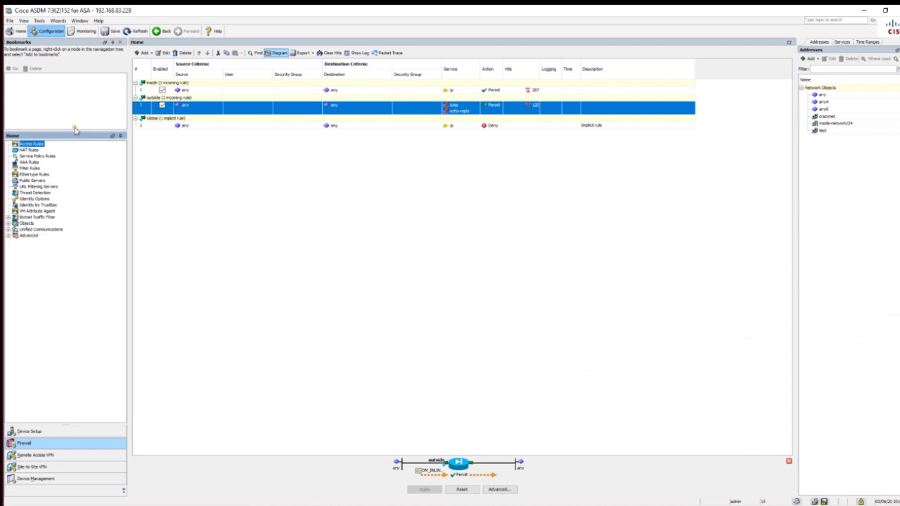
left_click(55, 430)
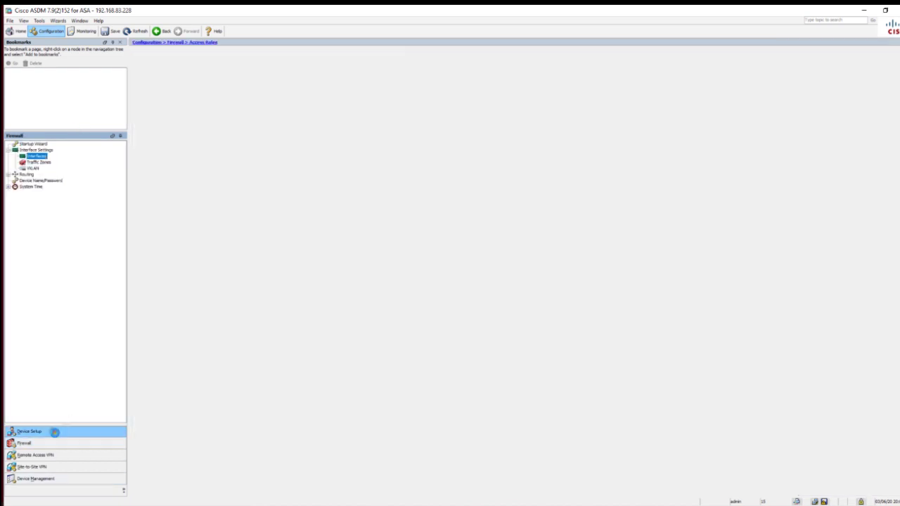
left_click(39, 163)
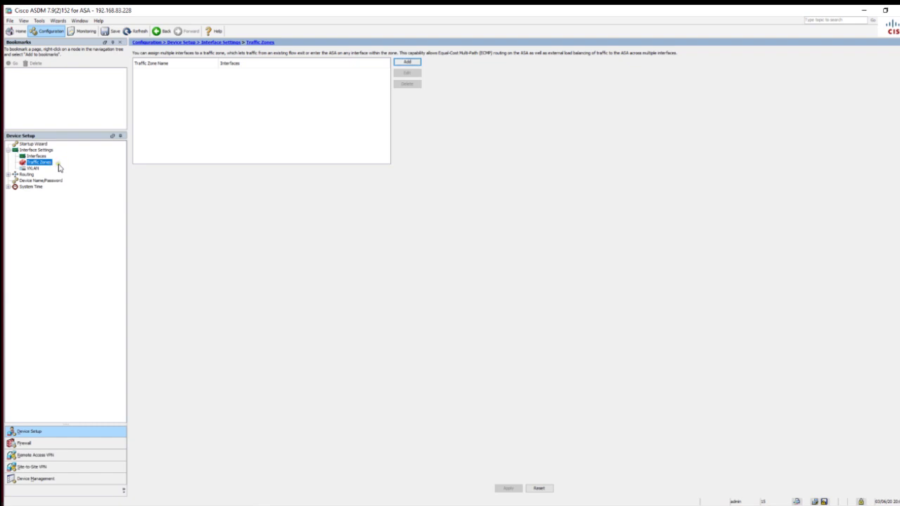
left_click(7, 175)
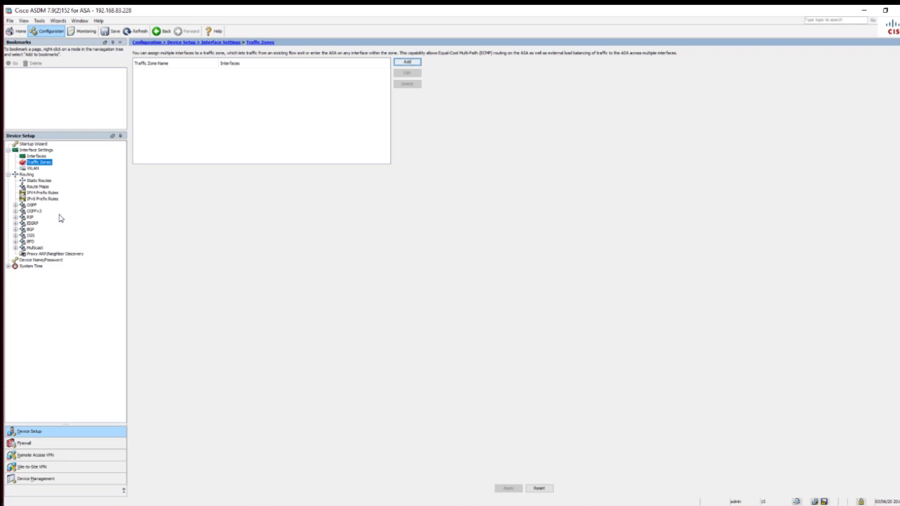
left_click(32, 261)
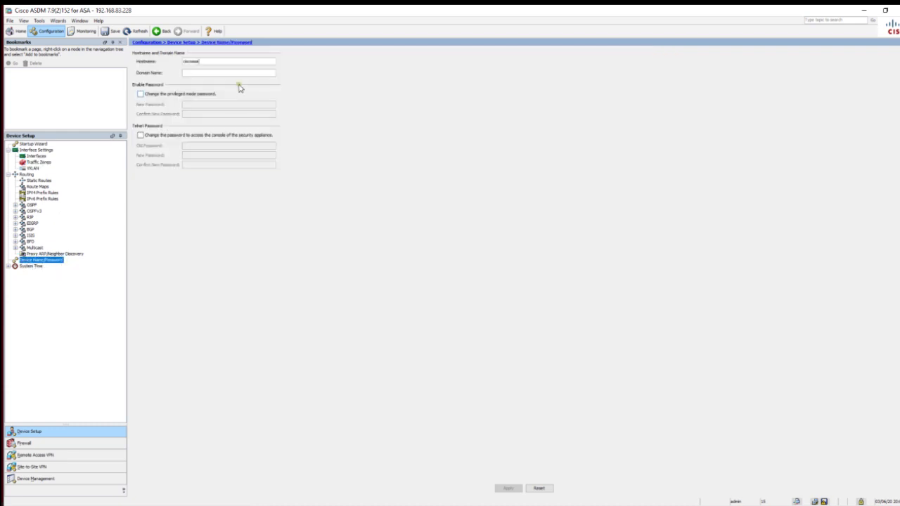
left_click(8, 266)
left_click(40, 444)
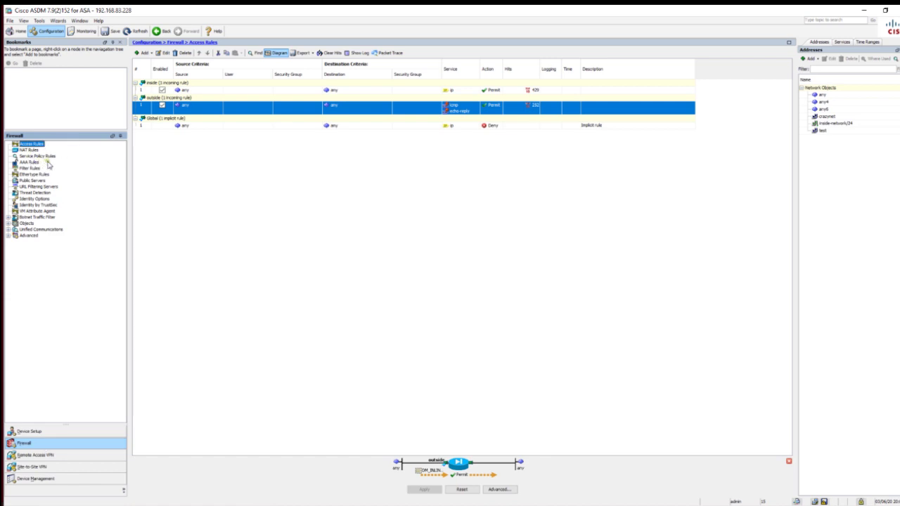
Browse Firewall AAA Rules and Filter Rules, expanding Objects, Botnet, Unified Communications and Advanced
left_click(38, 163)
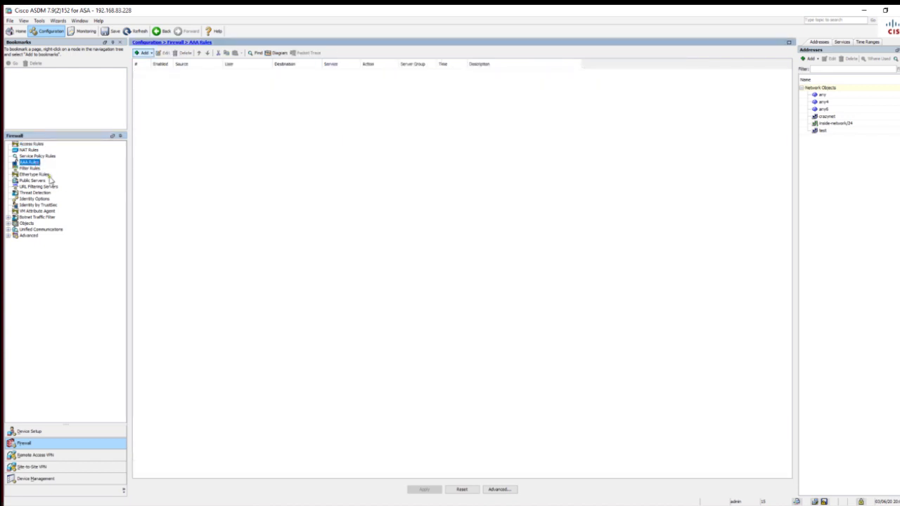
left_click(41, 169)
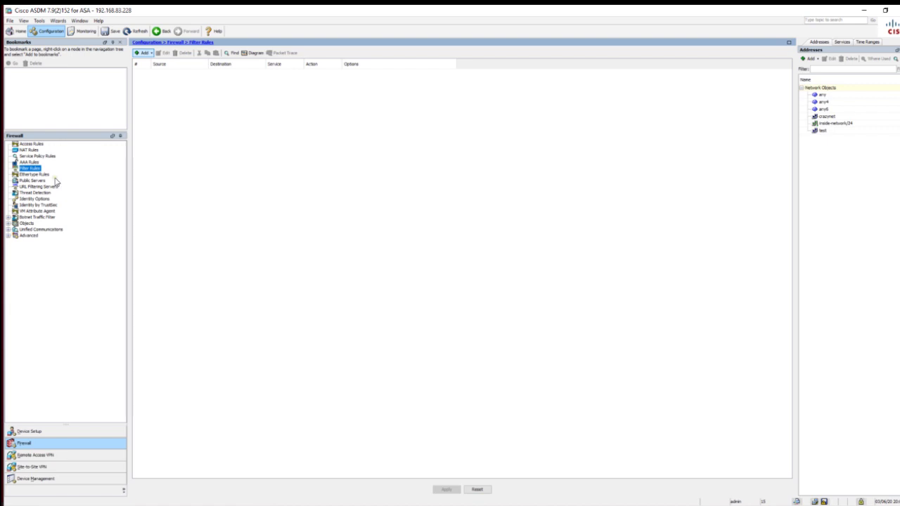
left_click(7, 222)
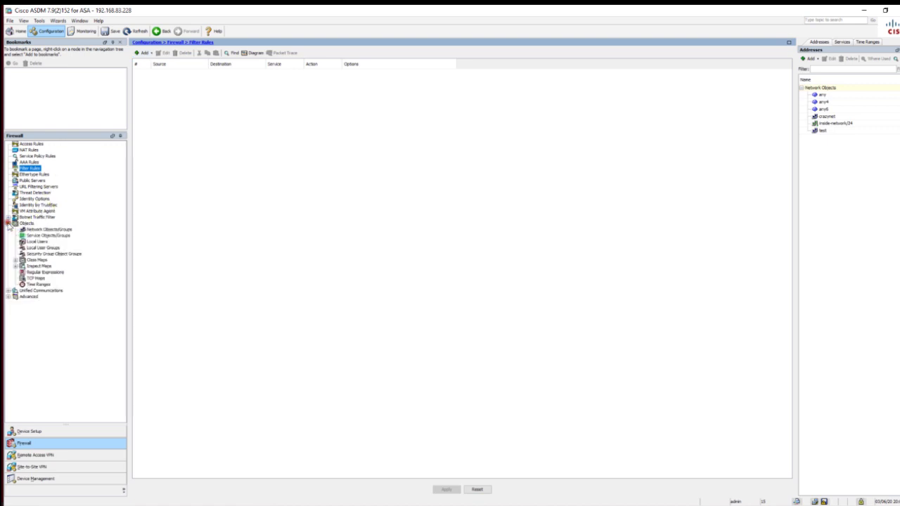
left_click(8, 217)
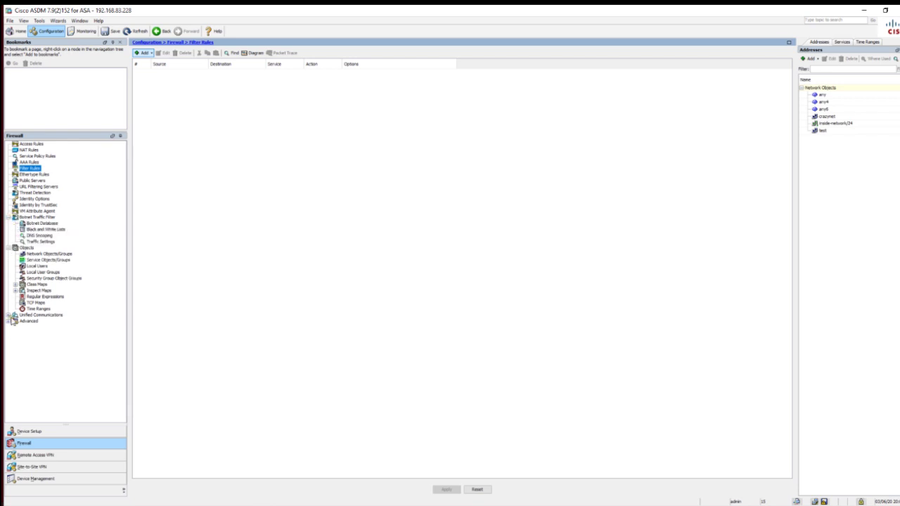
left_click(8, 315)
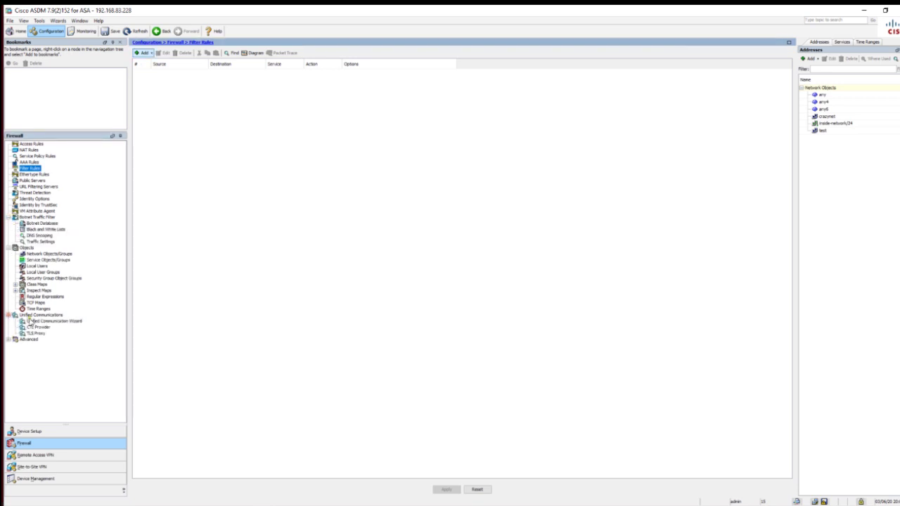
left_click(8, 339)
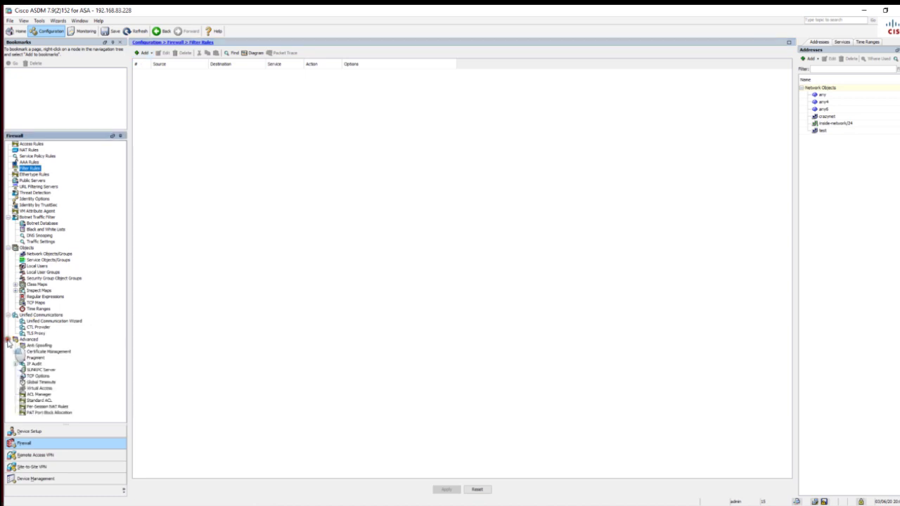
Look at Certificate Management, then open the Remote Access VPN introduction page
left_click(43, 345)
left_click(61, 351)
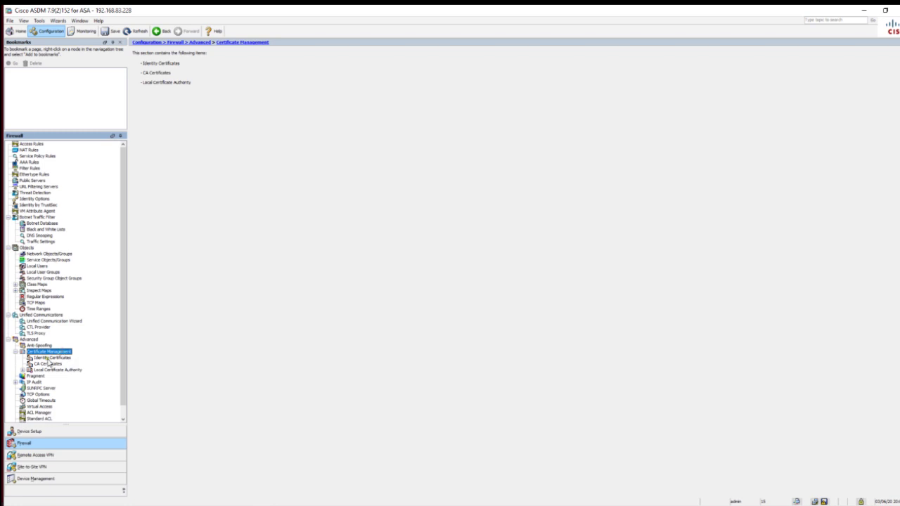
left_click(15, 352)
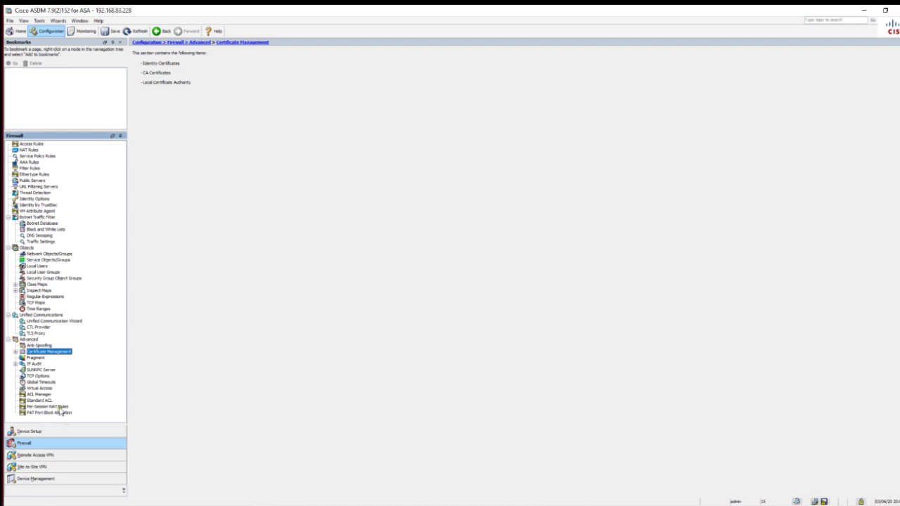
left_click(40, 456)
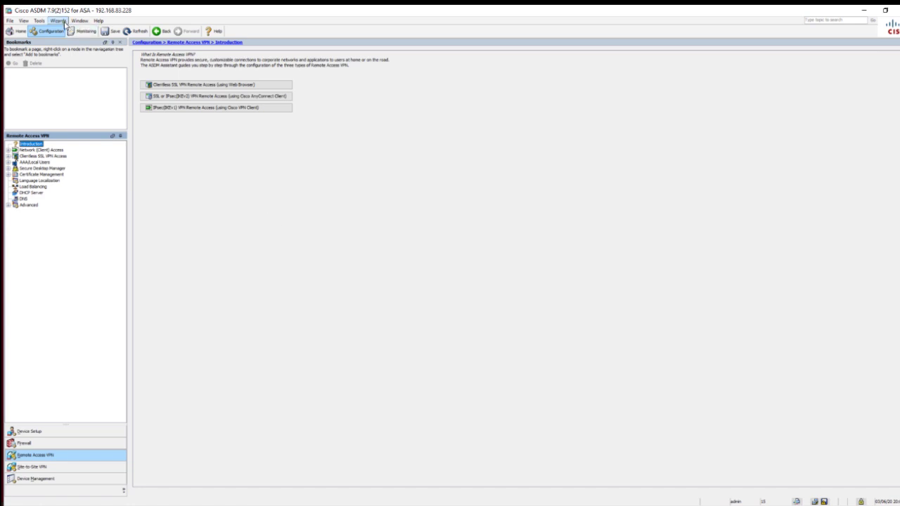
Review the VPN Wizards menu, then view Site-to-Site VPN connection profiles and User Accounts
left_click(62, 21)
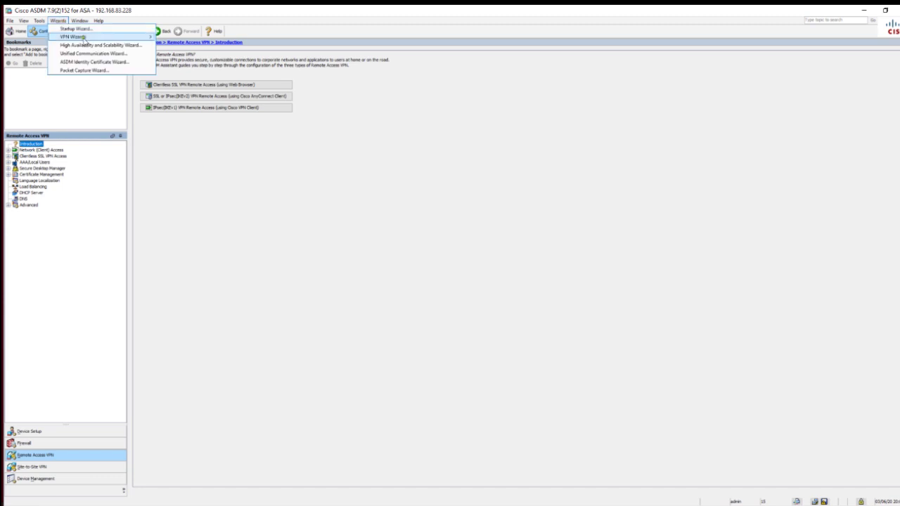
mouse_move(96, 41)
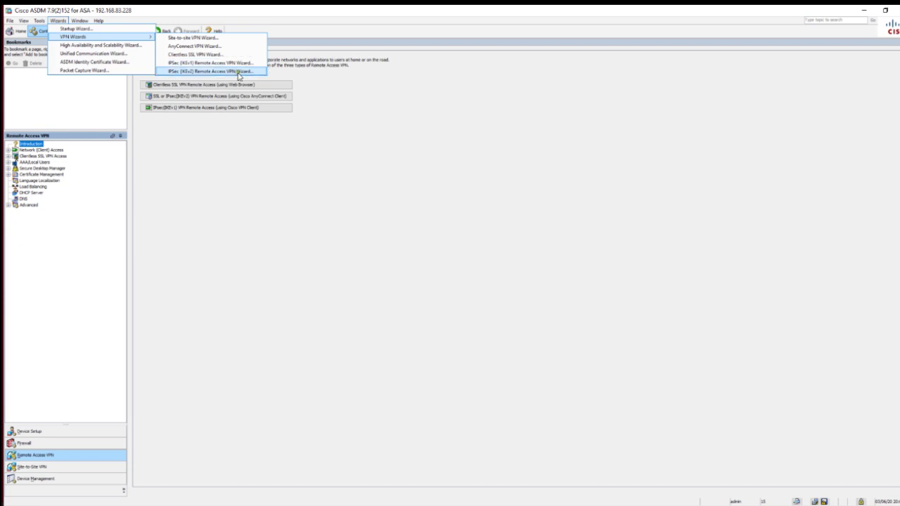
left_click(50, 465)
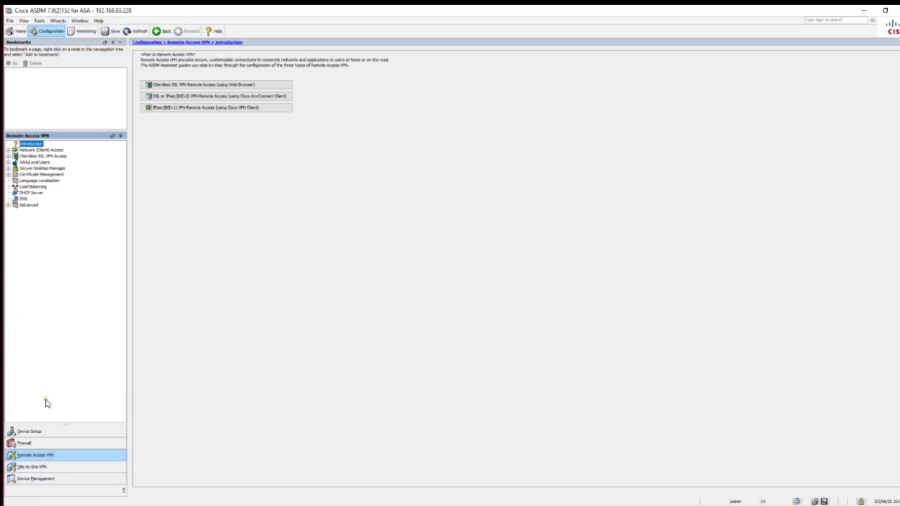
left_click(32, 466)
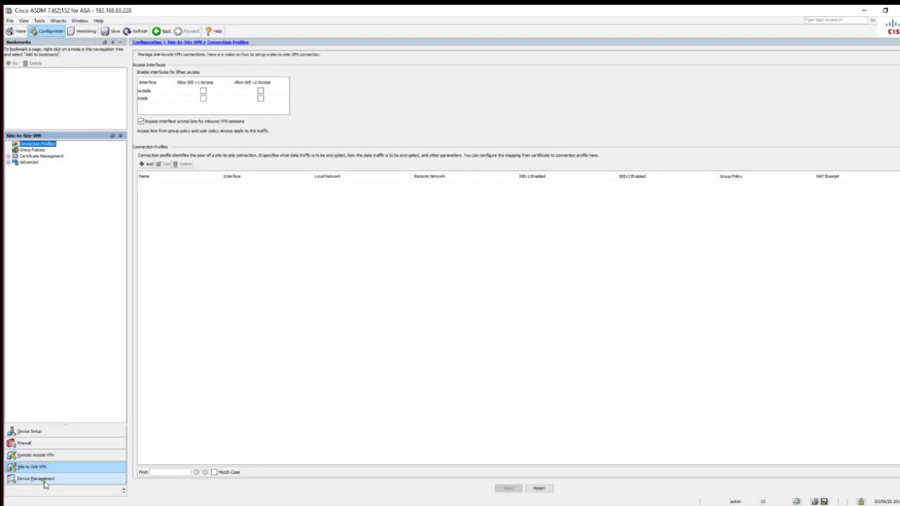
left_click(43, 481)
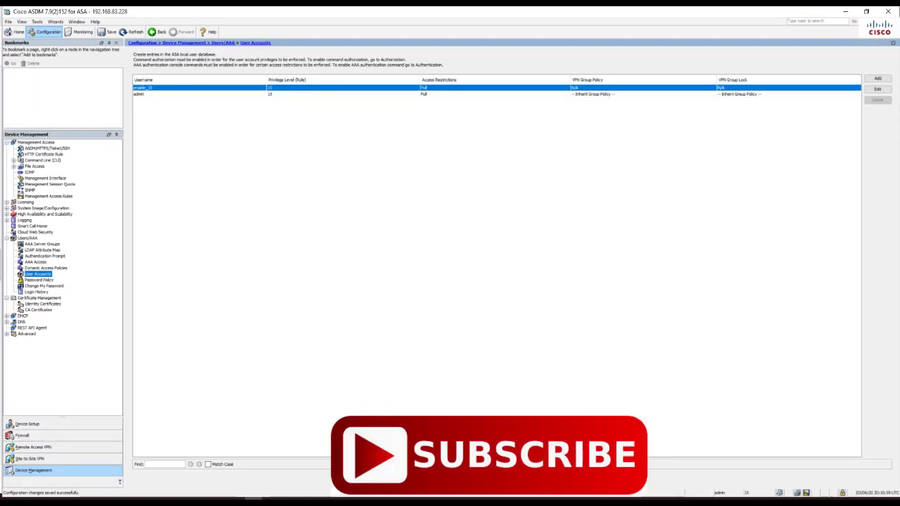